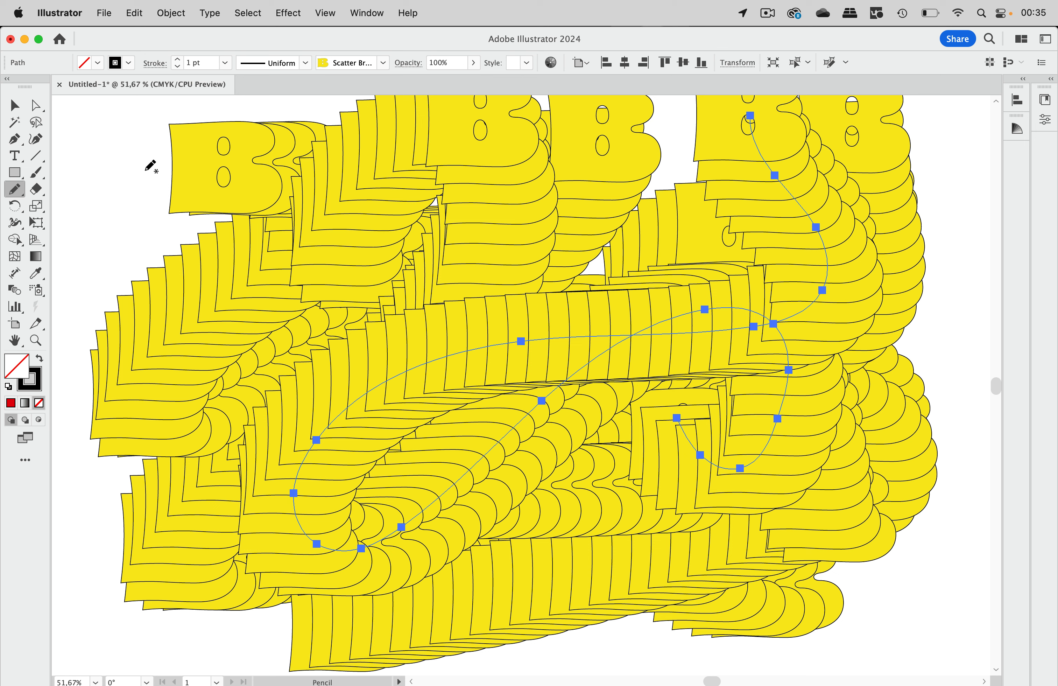
Step: Finish drawing the yellow B brush trail and deselect it with the Selection tool
key(v)
click(106, 144)
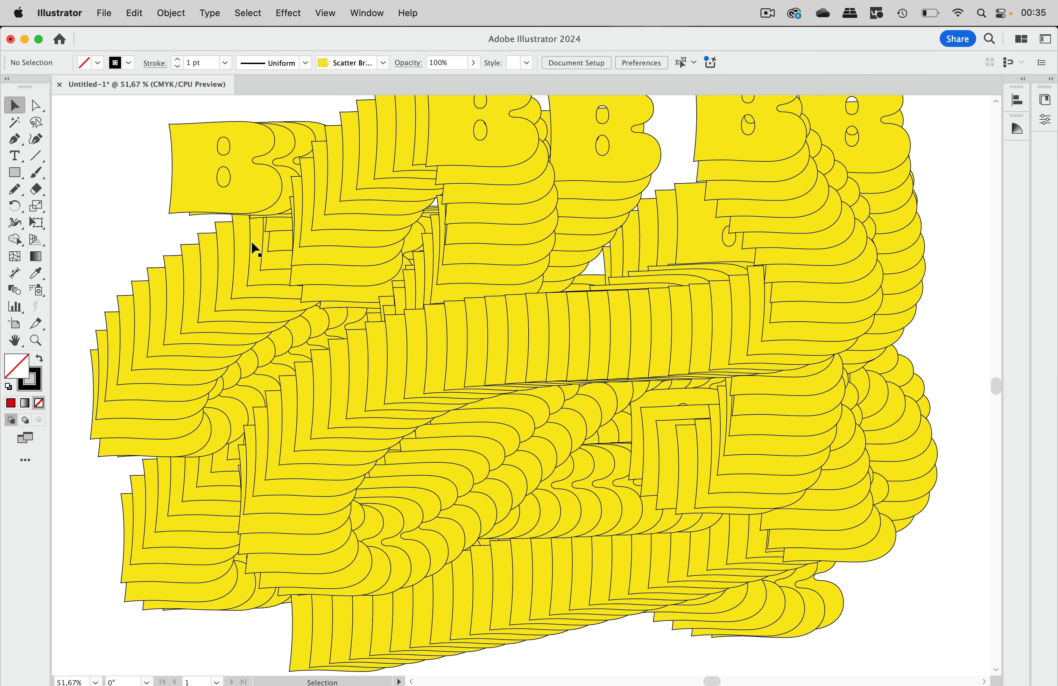
Step: Move the red K up and left beside the trails and convert it to outlines
scroll(243, 275, down, 2)
scroll(150, 223, left, 10)
scroll(150, 223, up, 4)
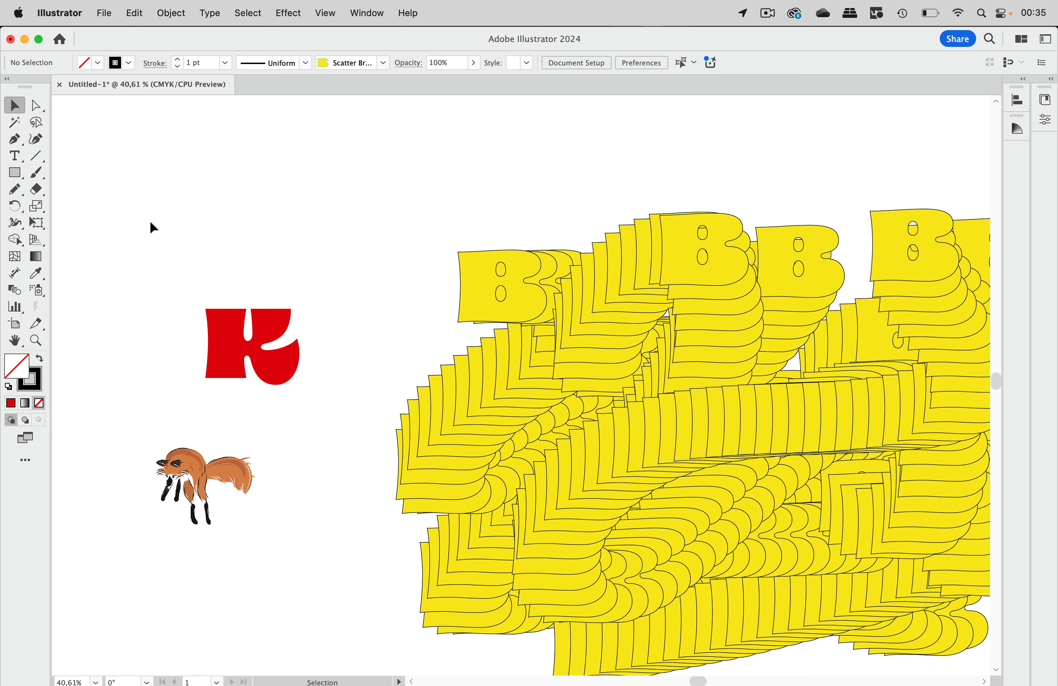
drag(280, 378, 238, 264)
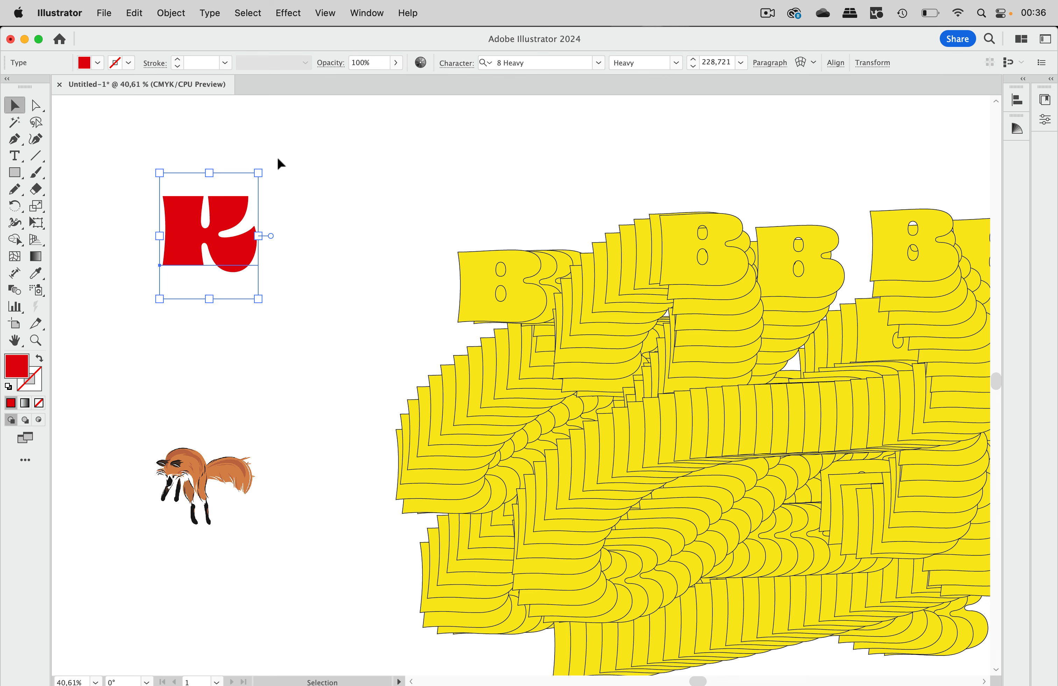
click(214, 12)
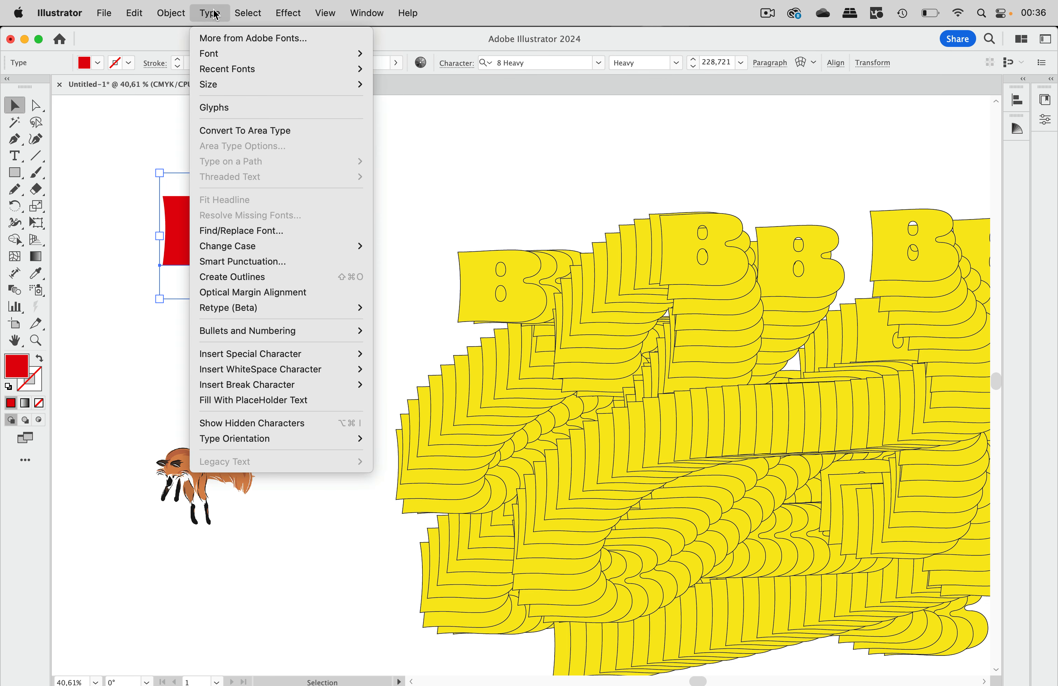
click(243, 278)
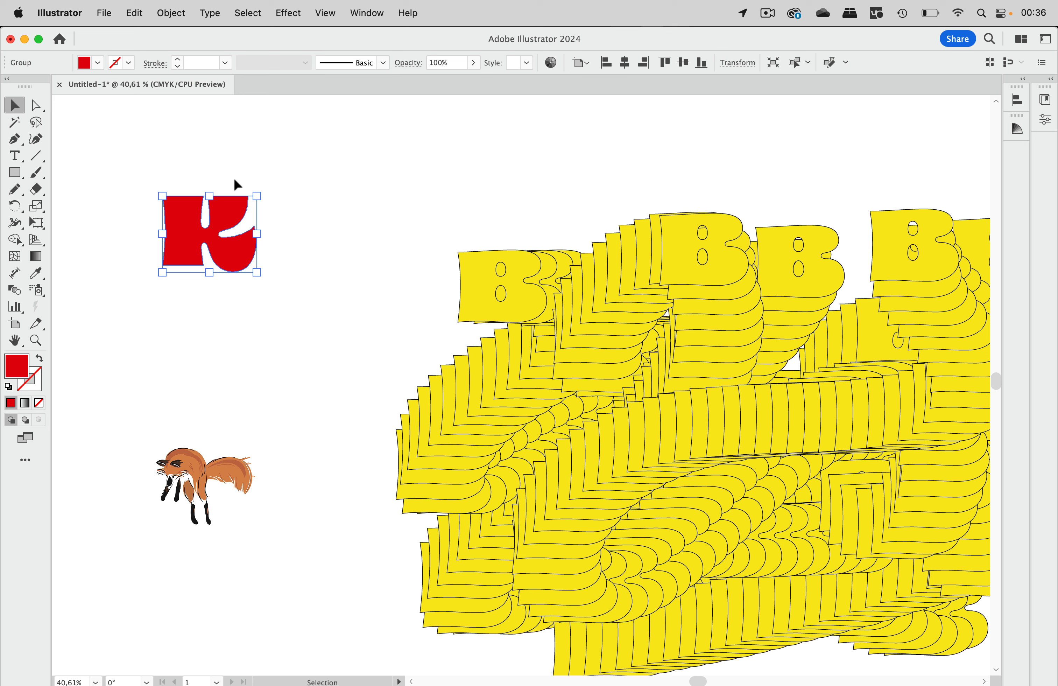
Step: Ungroup the outlined K and release its compound path
click(171, 13)
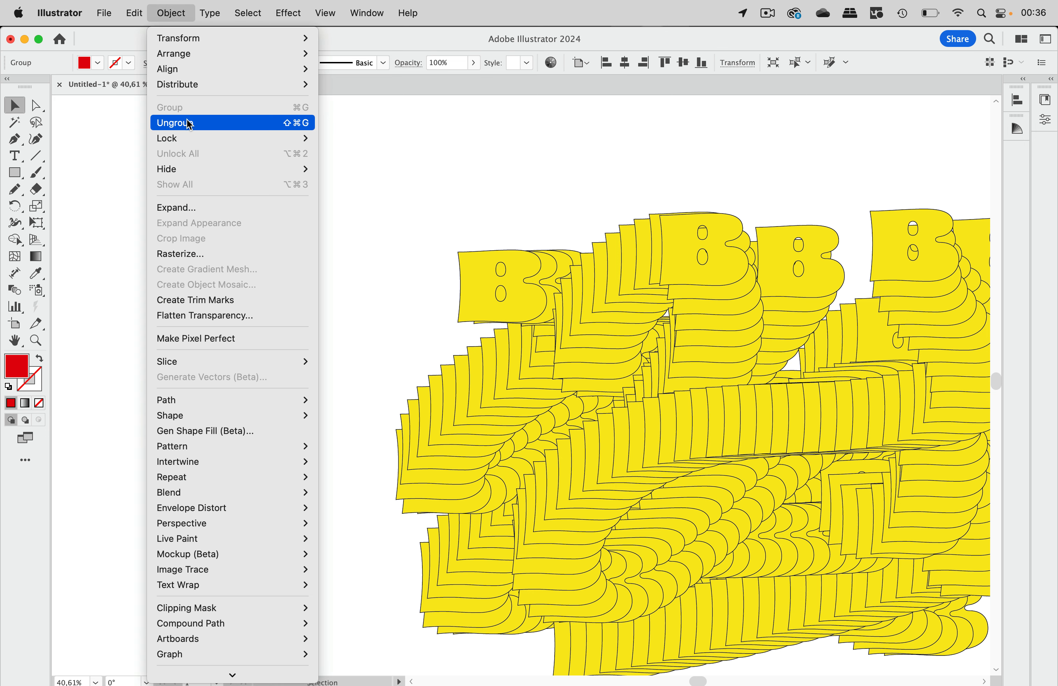
click(187, 123)
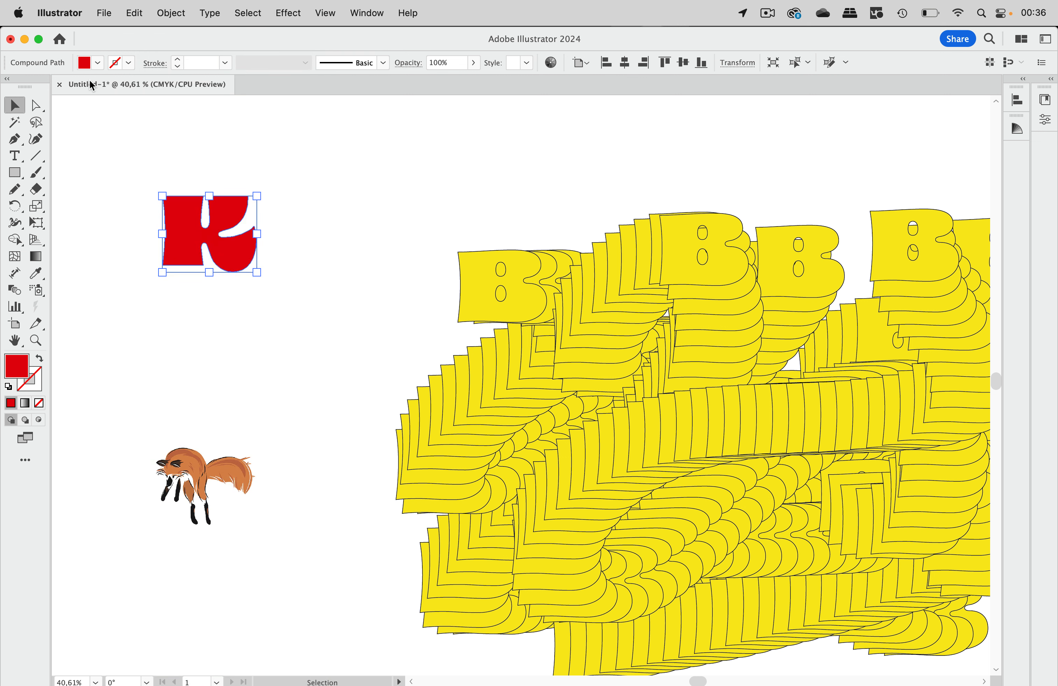
click(174, 14)
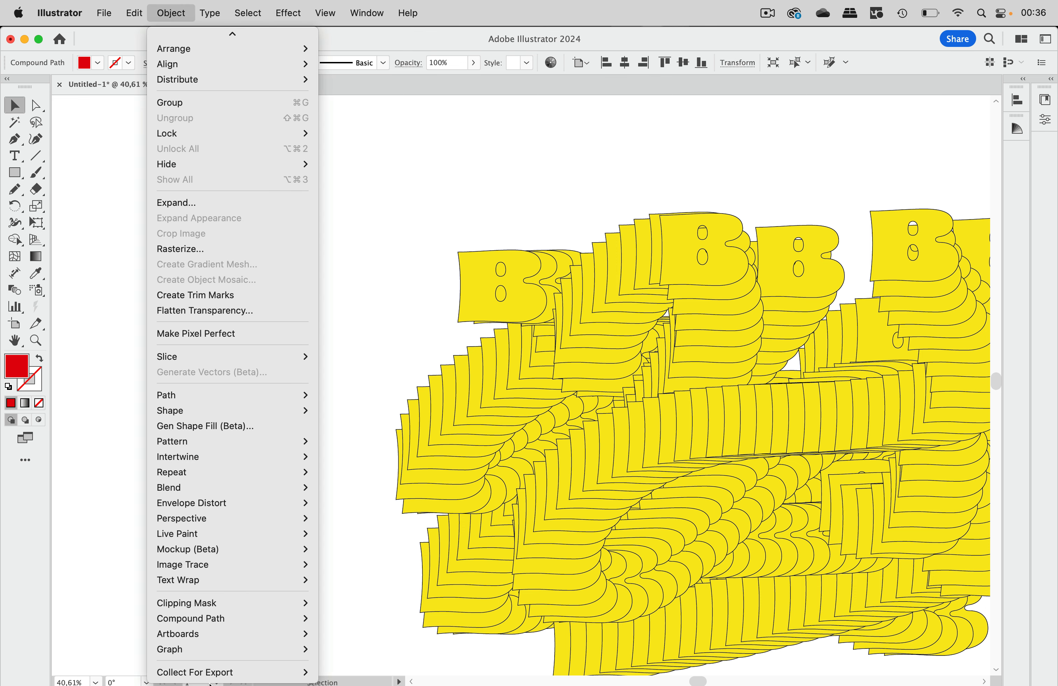
mouse_move(234, 619)
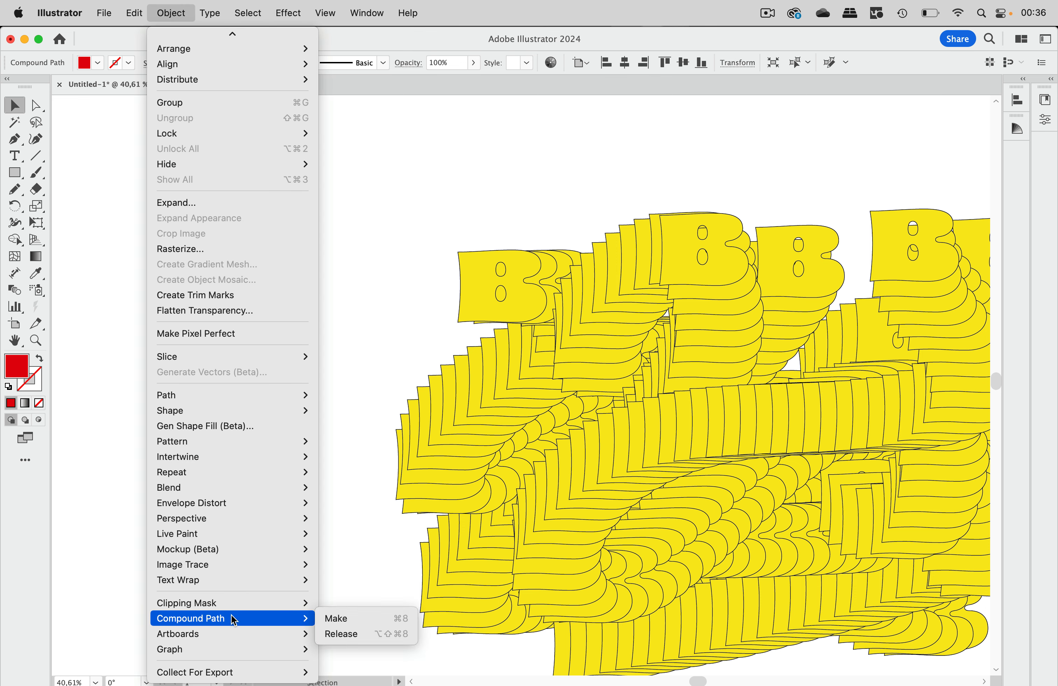
click(365, 632)
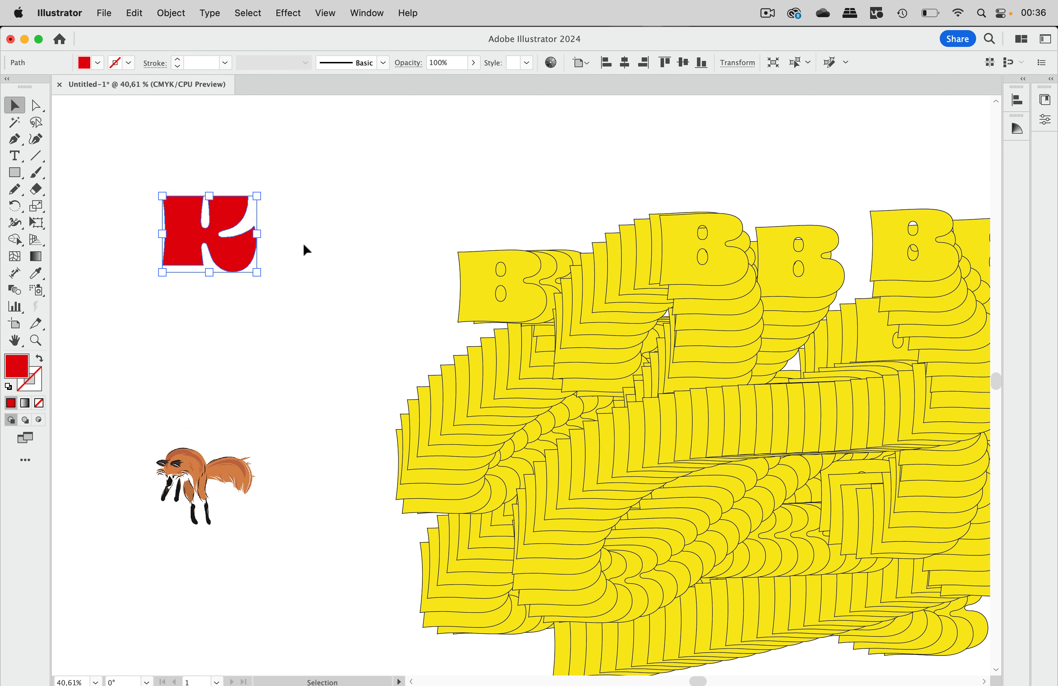
Step: Give the K a 1 pt black stroke and deselect it
click(115, 66)
click(39, 114)
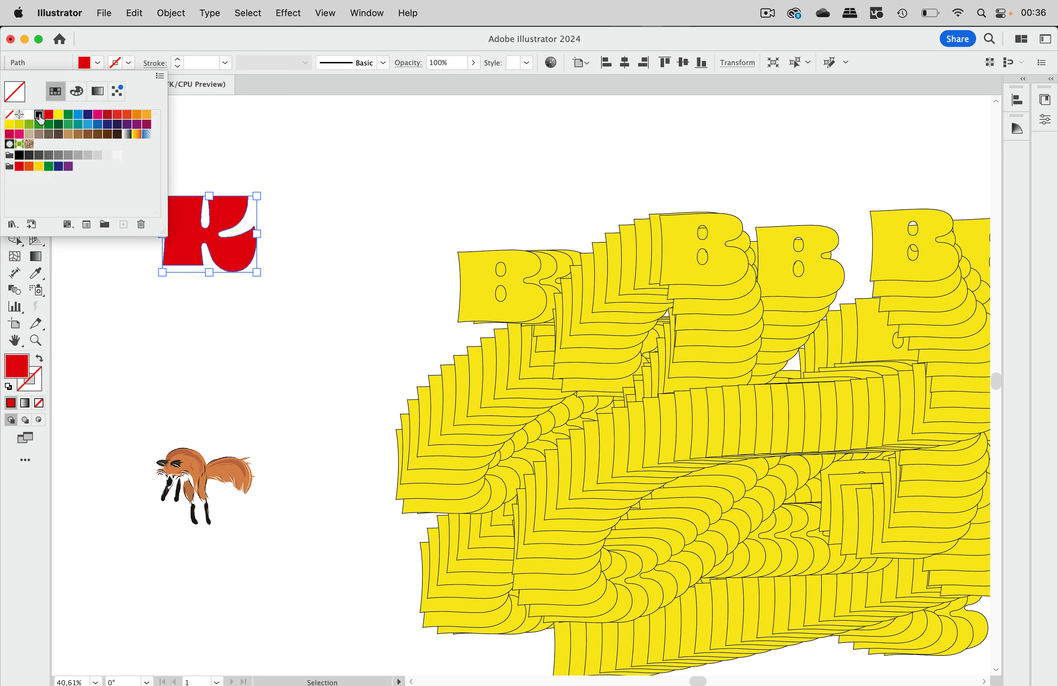
click(298, 178)
click(298, 181)
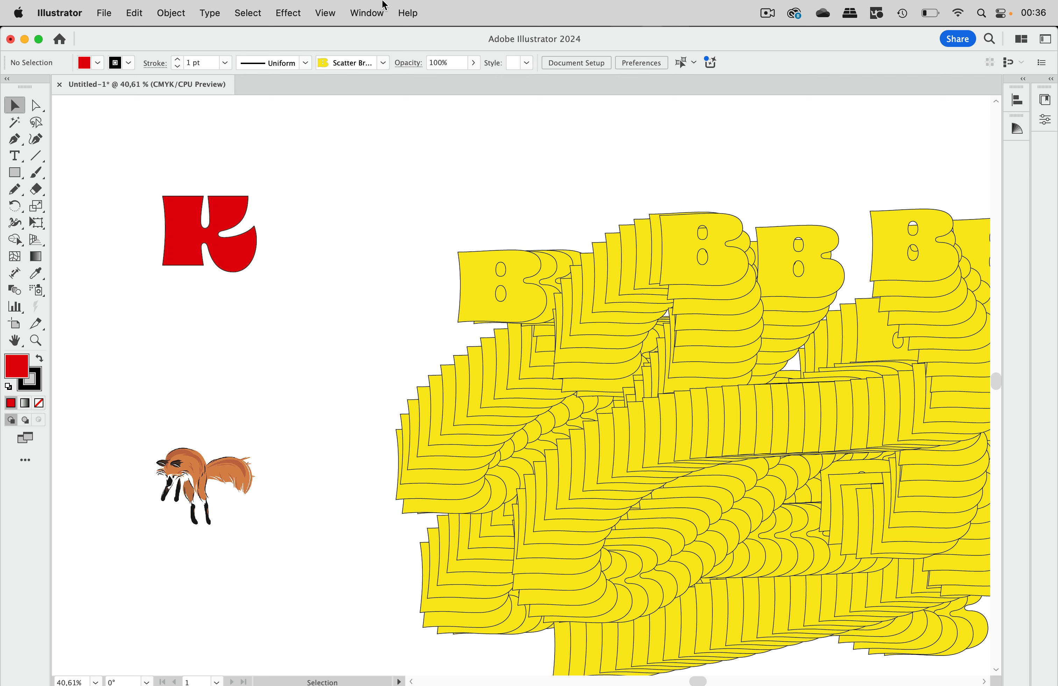
Step: Create Scatter Brush 2 from the red K in the Brushes panel with 46% spacing
click(370, 13)
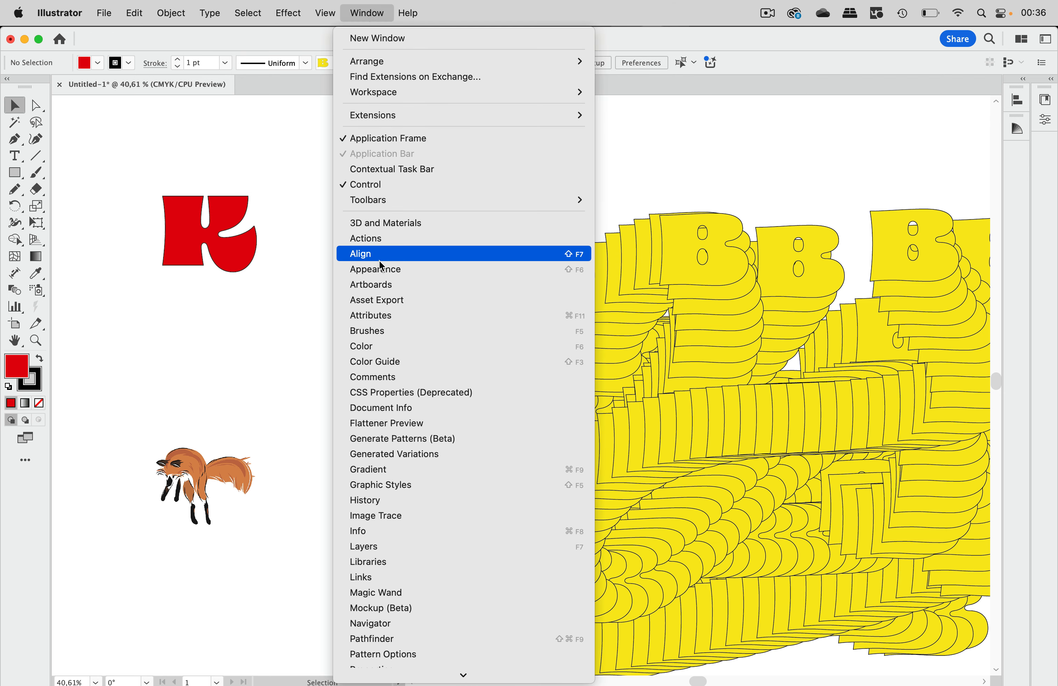
click(376, 332)
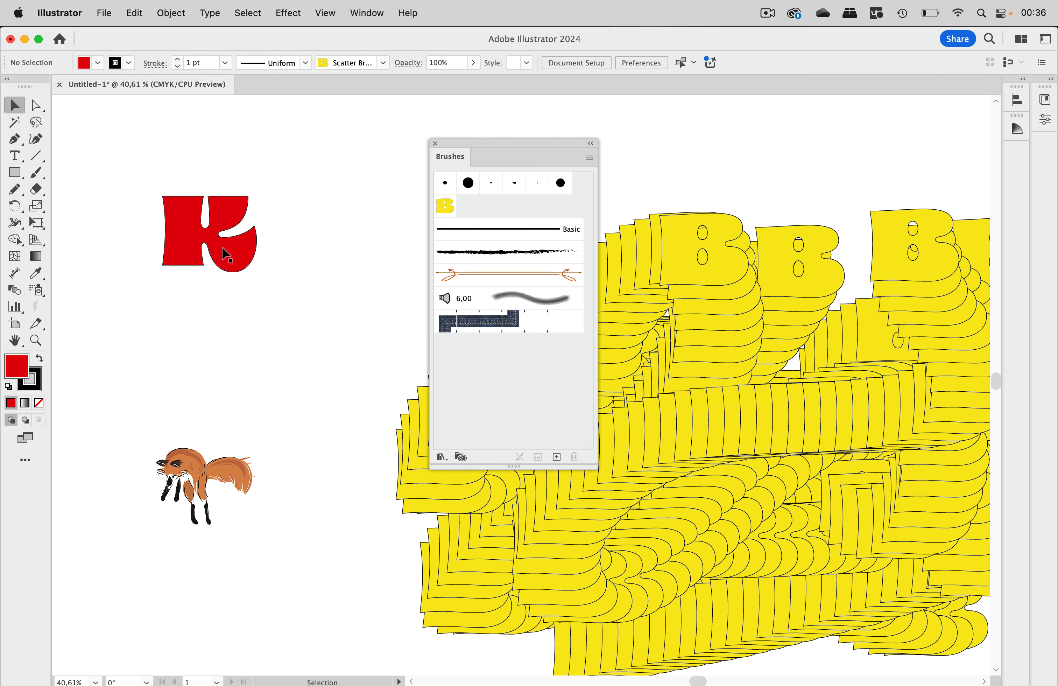
drag(222, 247, 508, 210)
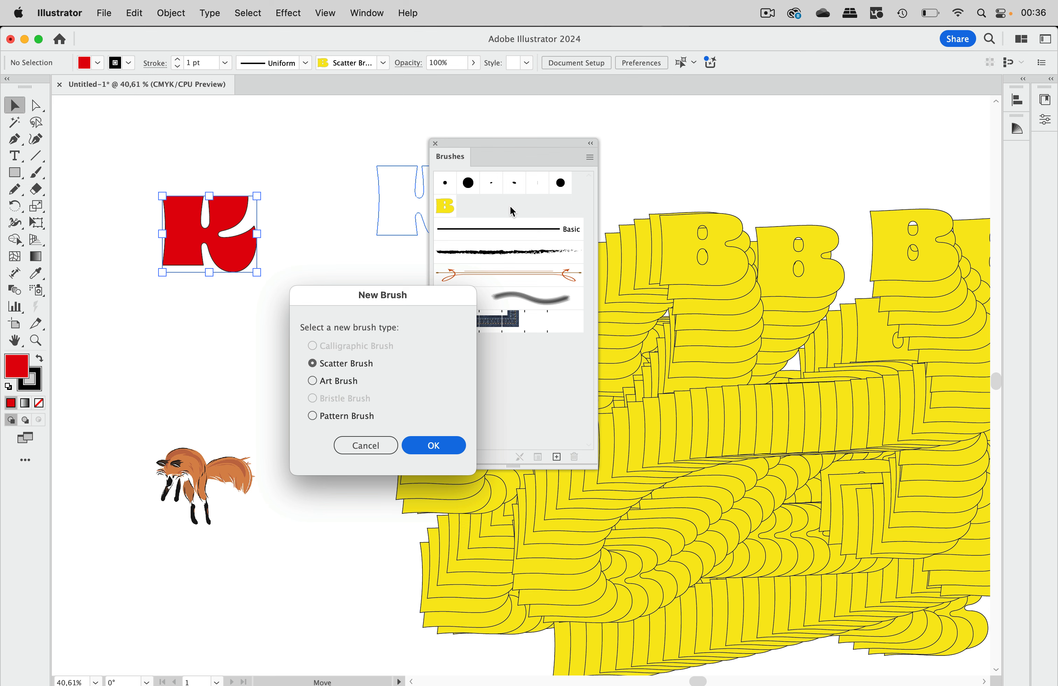
click(439, 444)
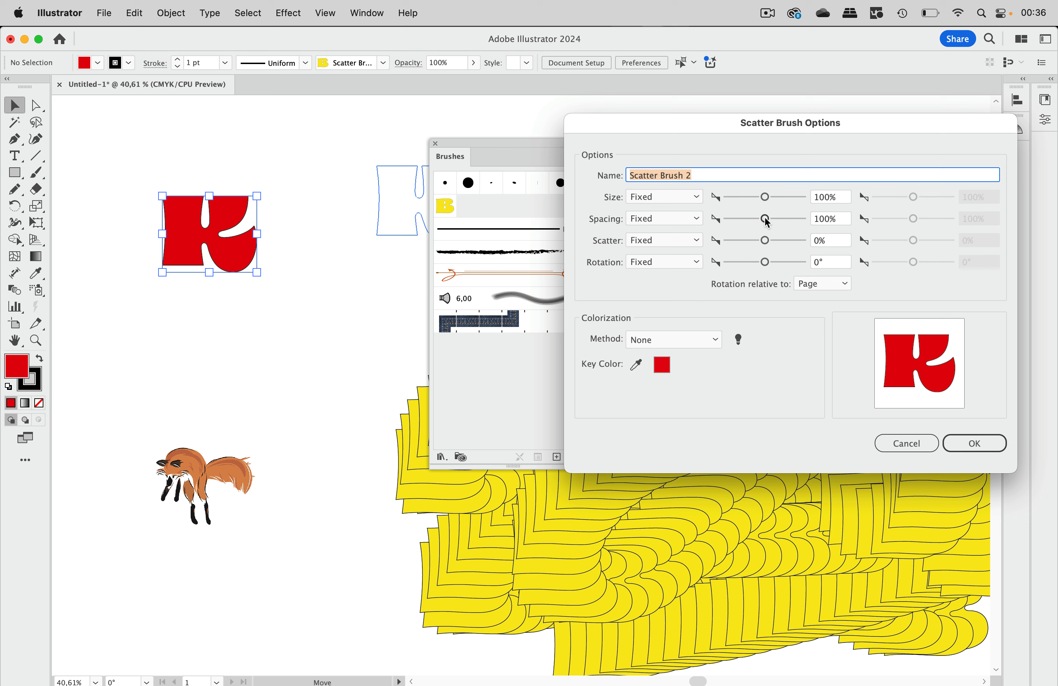
drag(766, 219, 746, 224)
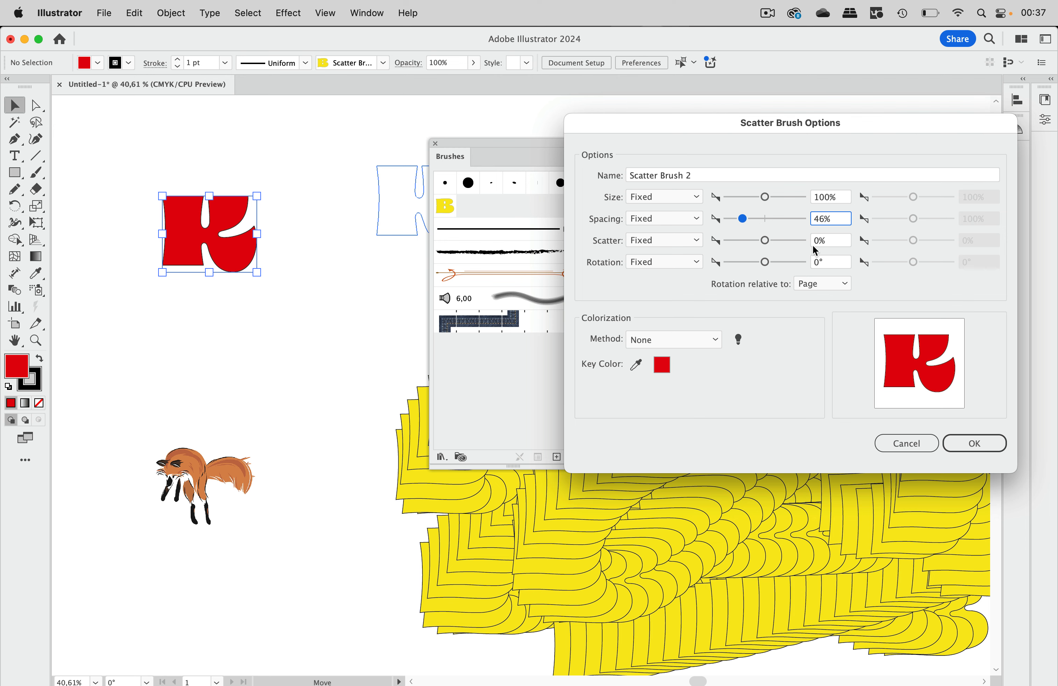
click(976, 443)
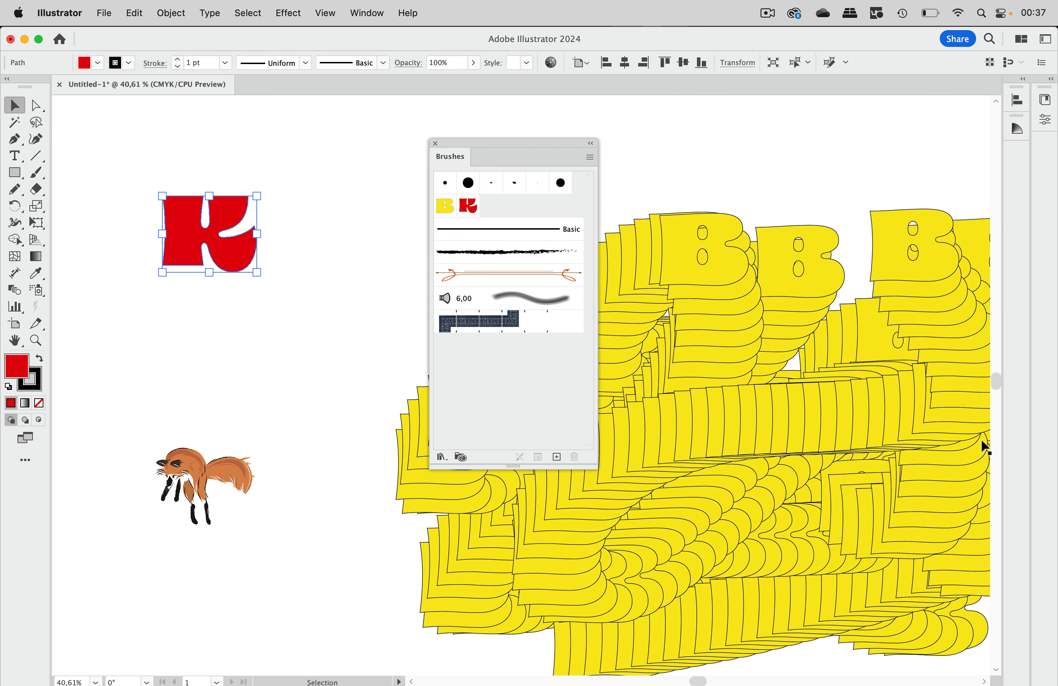
Step: Paint a looping trail of red K letters across the upper canvas with Scatter Brush 2
mouse_move(517, 143)
mouse_down()
mouse_move(628, 150)
mouse_move(806, 132)
mouse_up()
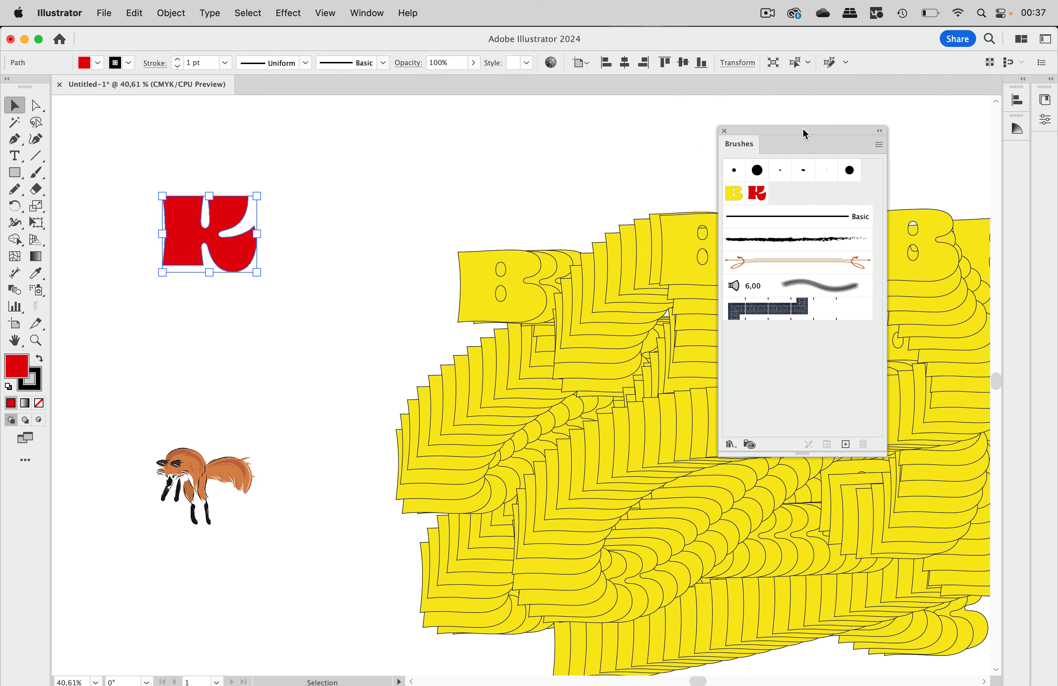
scroll(525, 235, up, 10)
scroll(524, 235, up, 5)
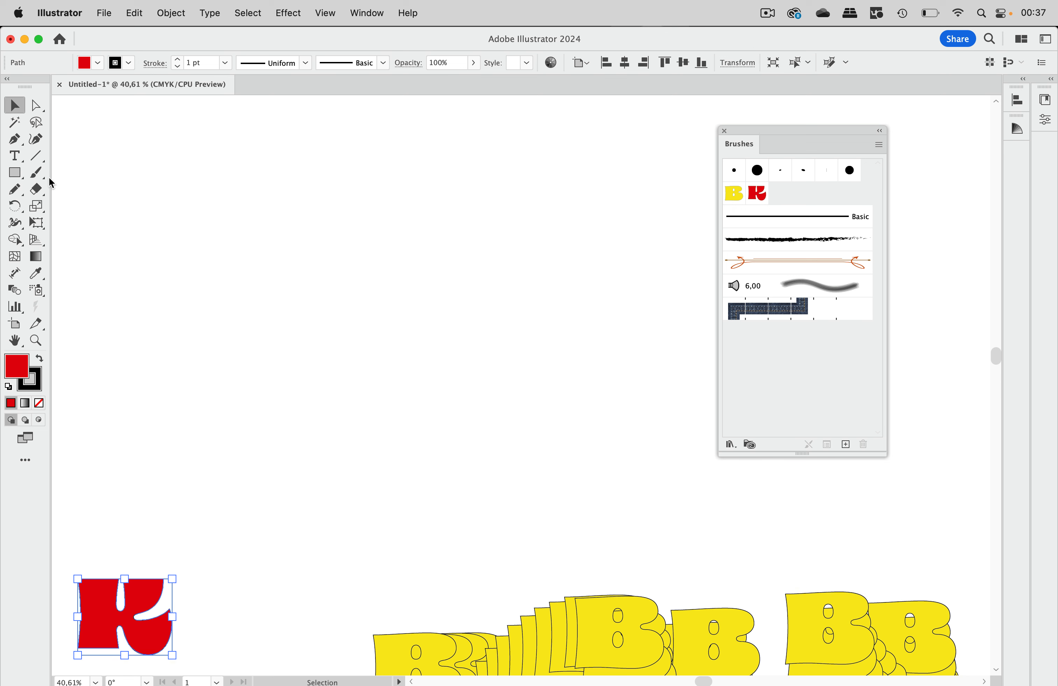
click(38, 175)
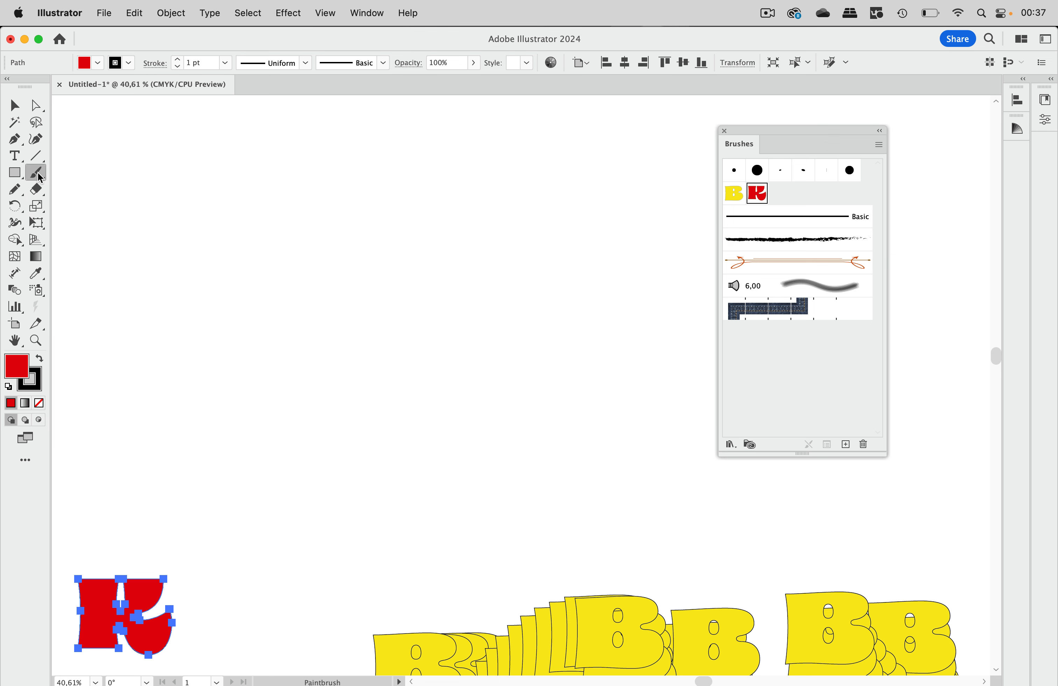
mouse_move(499, 149)
mouse_down()
mouse_move(587, 154)
mouse_move(259, 298)
mouse_move(684, 337)
mouse_move(508, 506)
mouse_up()
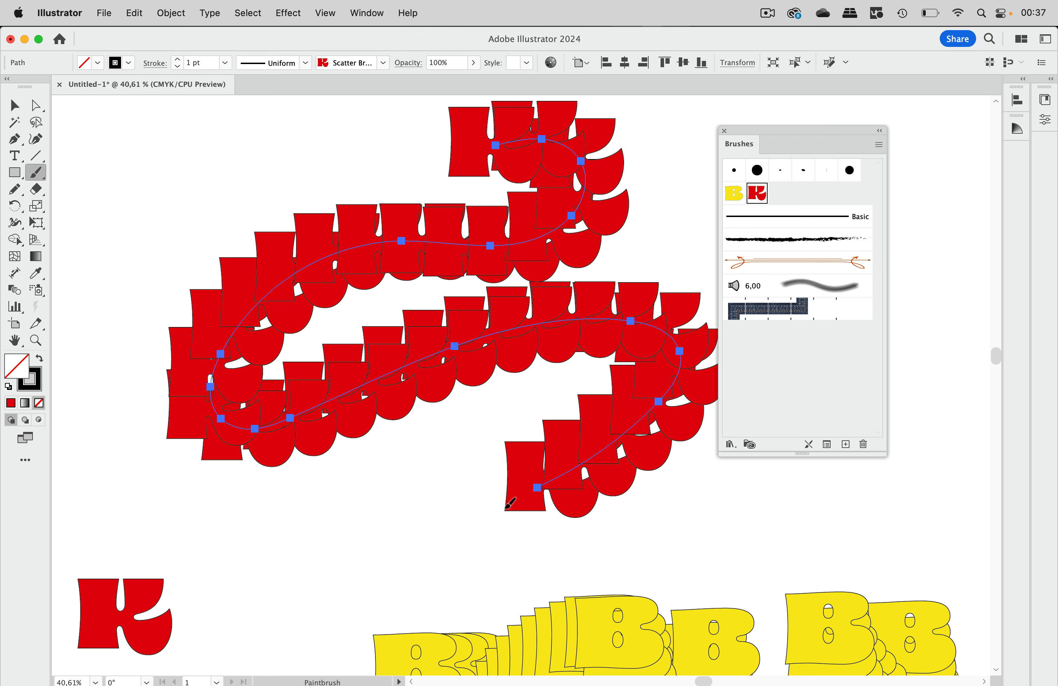
click(15, 110)
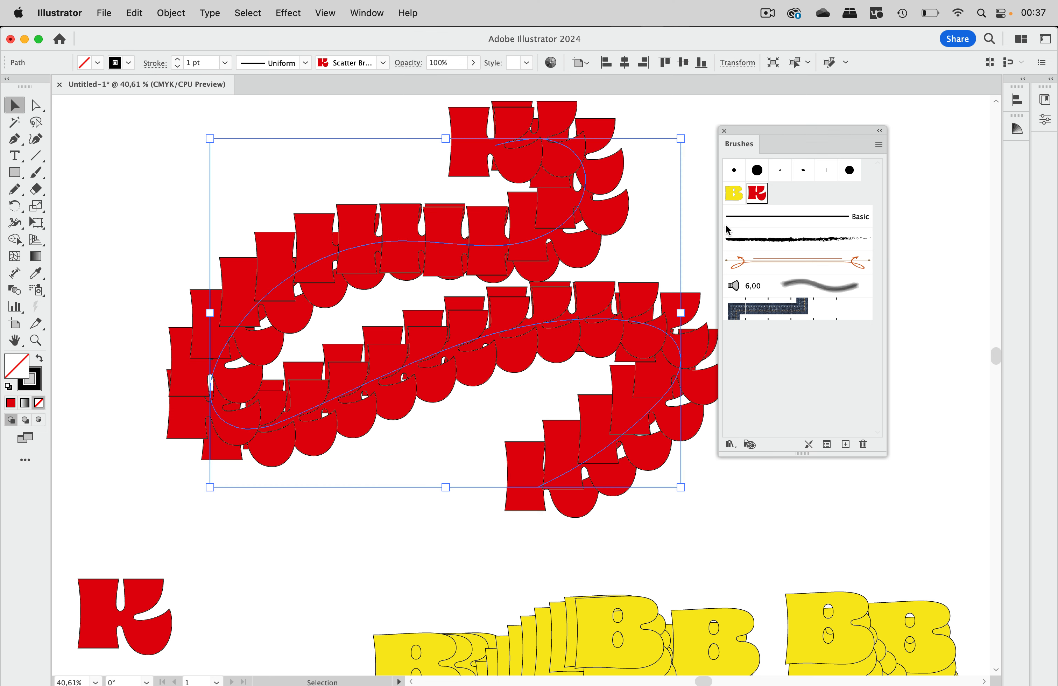
Step: Open Scatter Brush 2's options and reduce its spacing to 19%
click(699, 185)
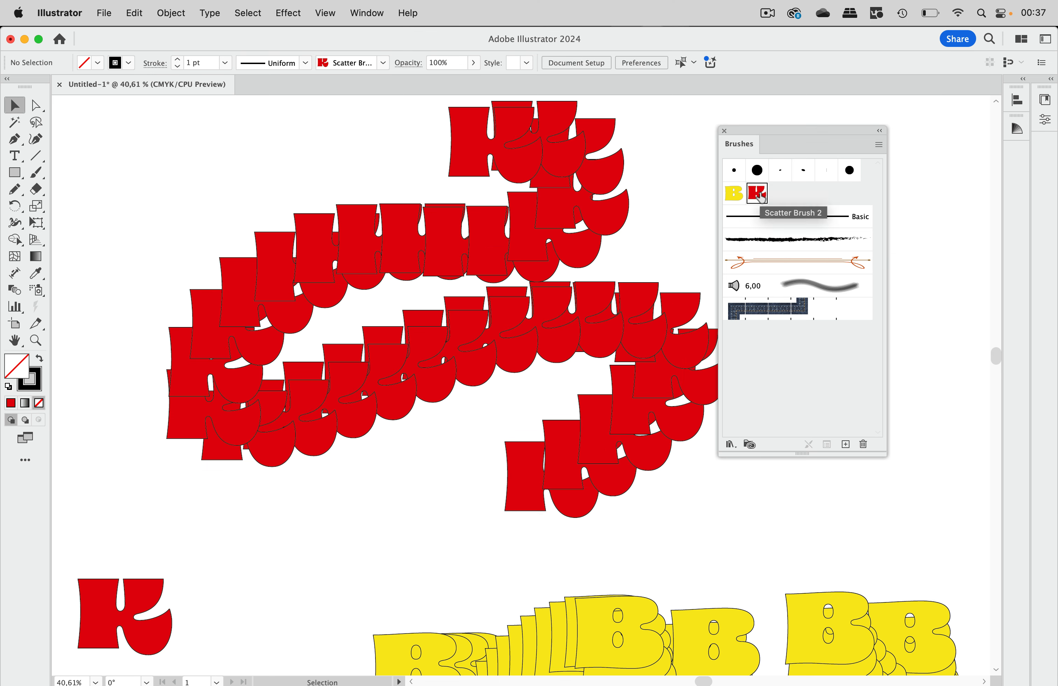
double_click(761, 196)
click(743, 219)
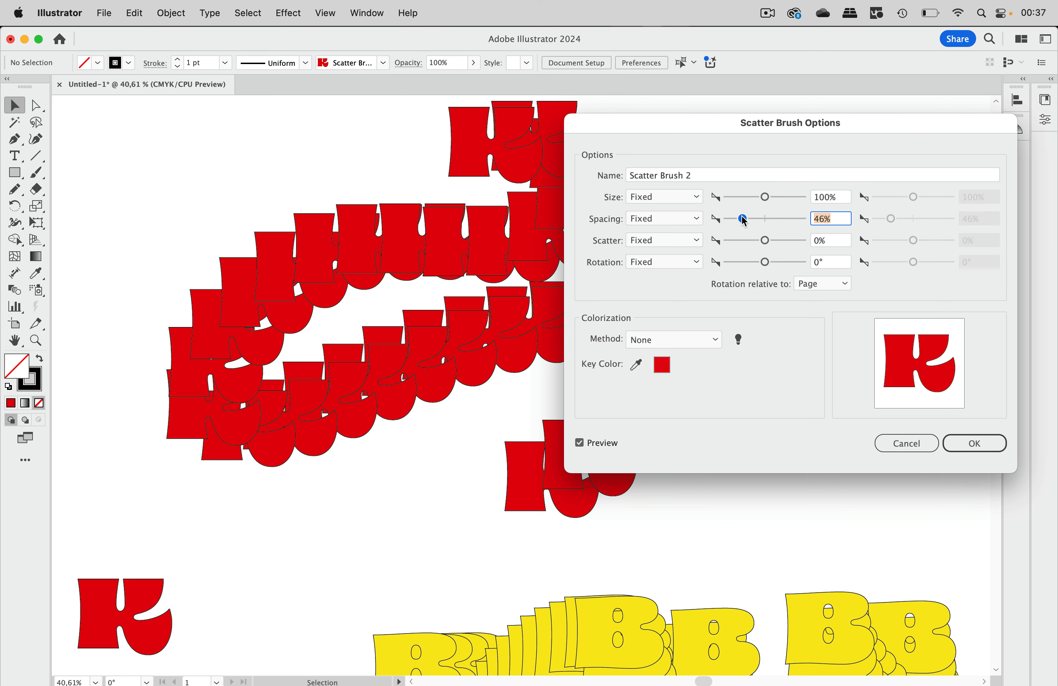
drag(744, 219, 731, 217)
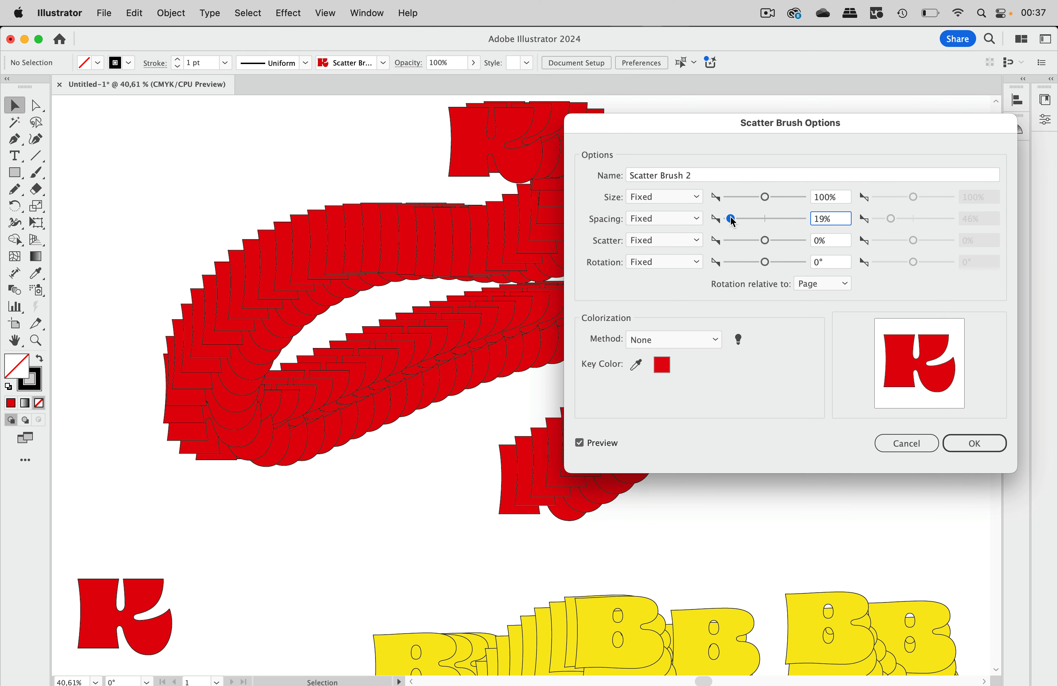
mouse_move(668, 121)
mouse_down()
mouse_move(785, 109)
mouse_move(675, 128)
mouse_up()
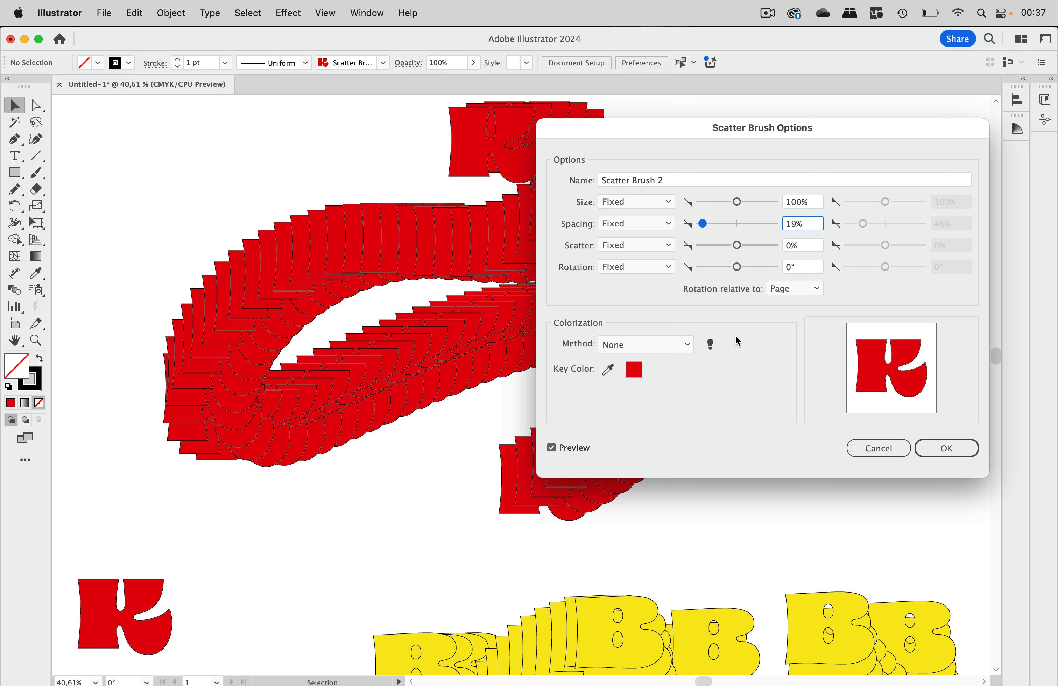
Step: Keep rotation relative to Page and apply the changes to existing strokes
click(793, 295)
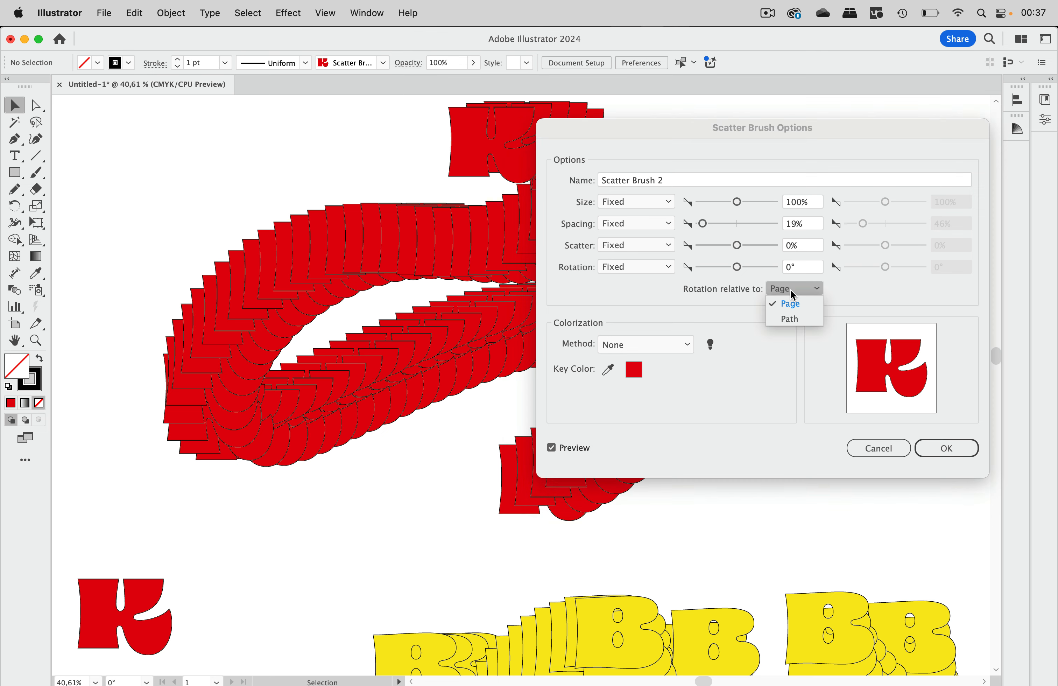
click(792, 319)
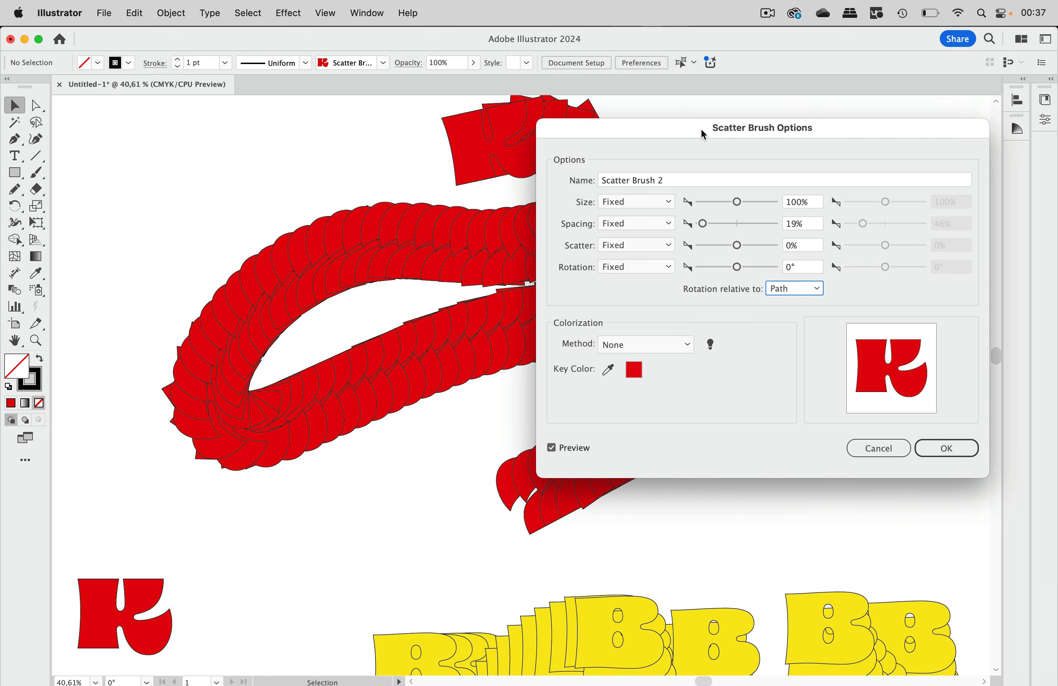
mouse_move(703, 134)
mouse_down()
mouse_move(899, 103)
mouse_move(716, 80)
mouse_up()
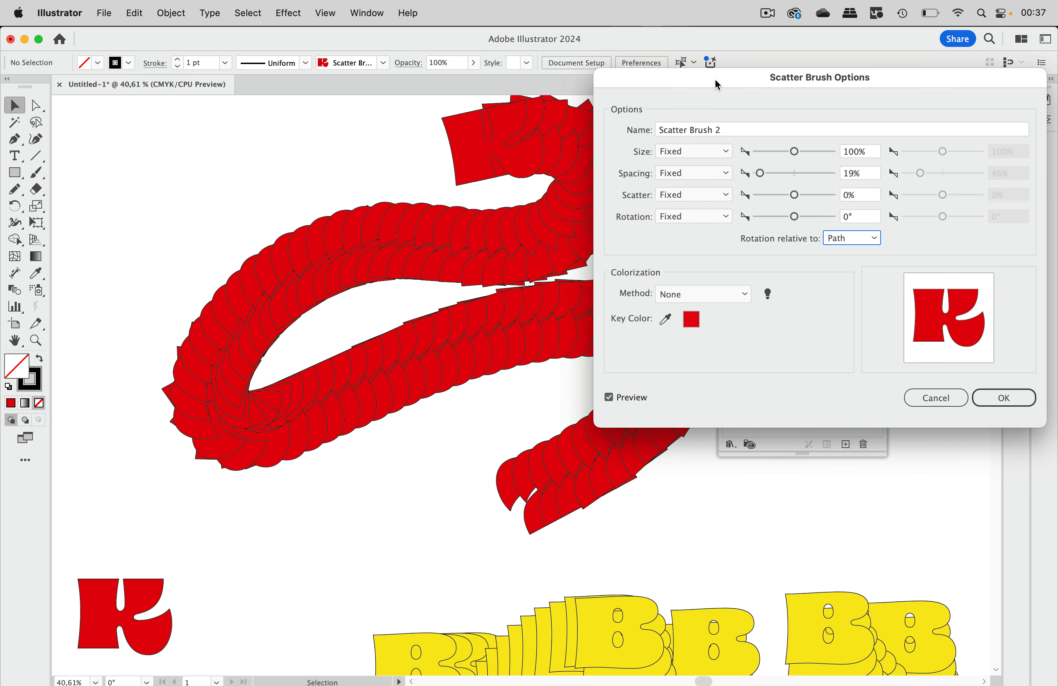
click(845, 240)
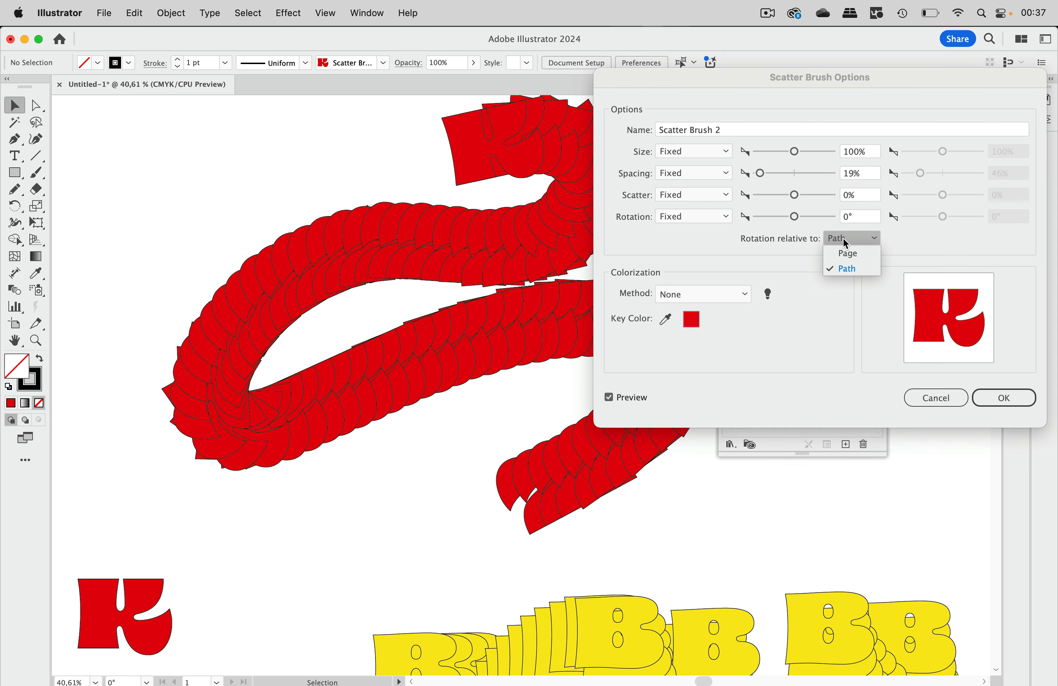
click(849, 252)
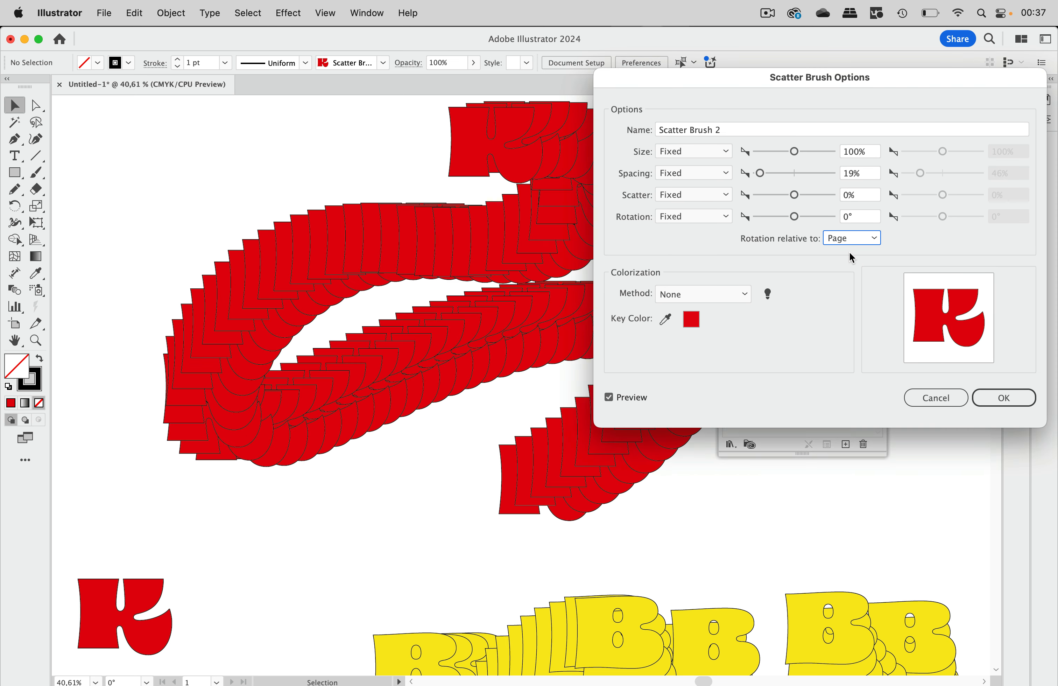
click(1003, 396)
click(524, 386)
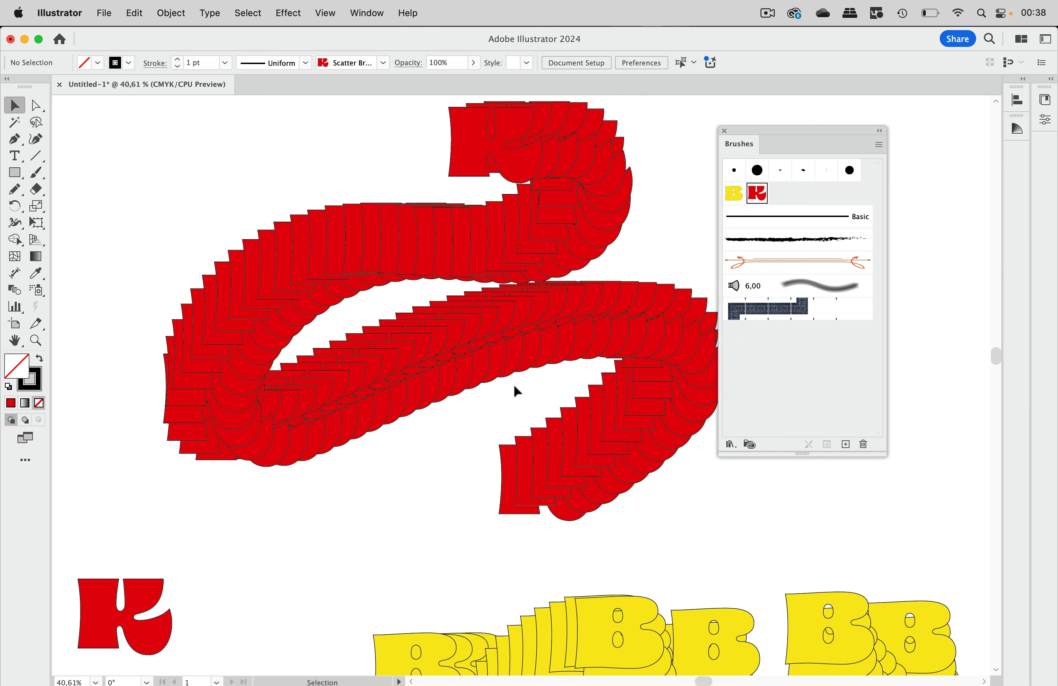
Step: Move the fox image higher on the canvas and deselect it
scroll(440, 400, down, 10)
scroll(440, 400, left, 4)
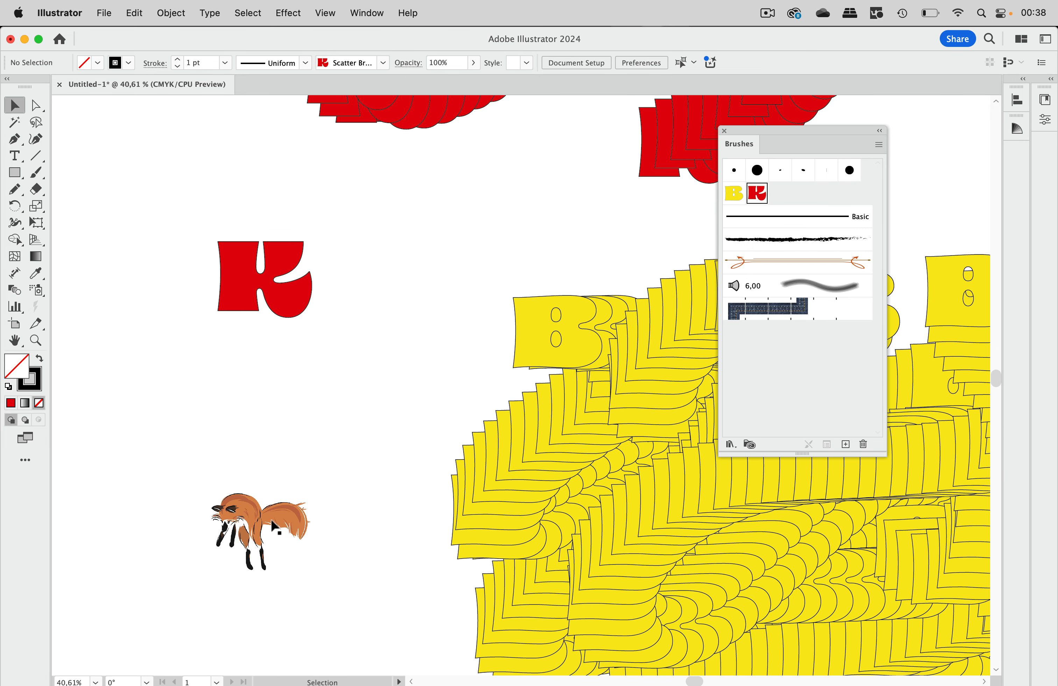
drag(275, 527, 278, 436)
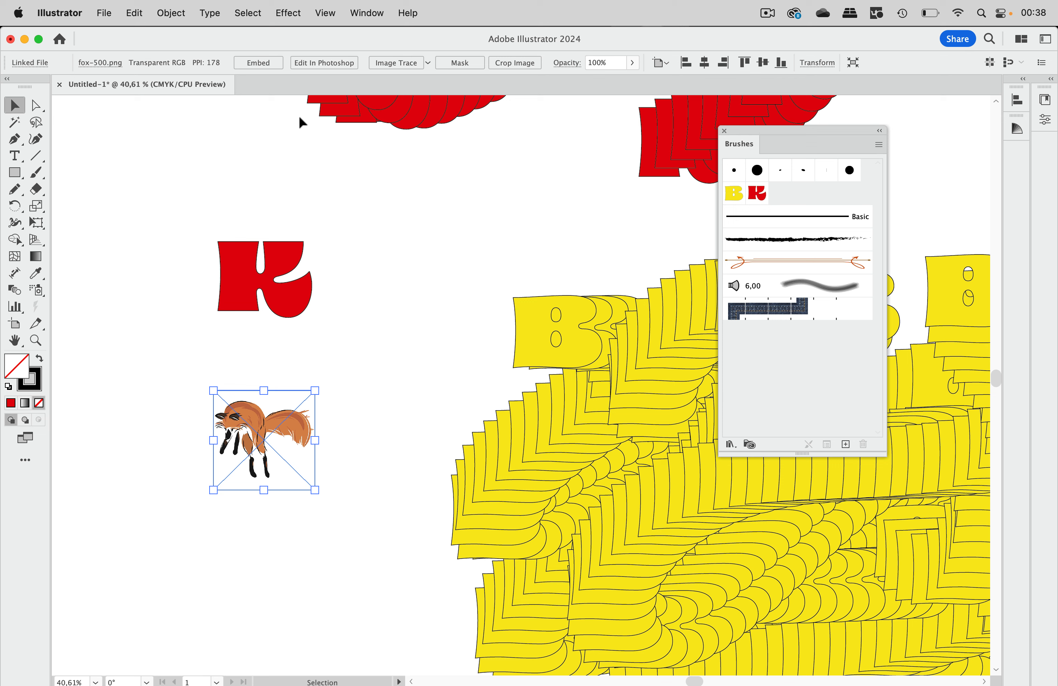
click(372, 402)
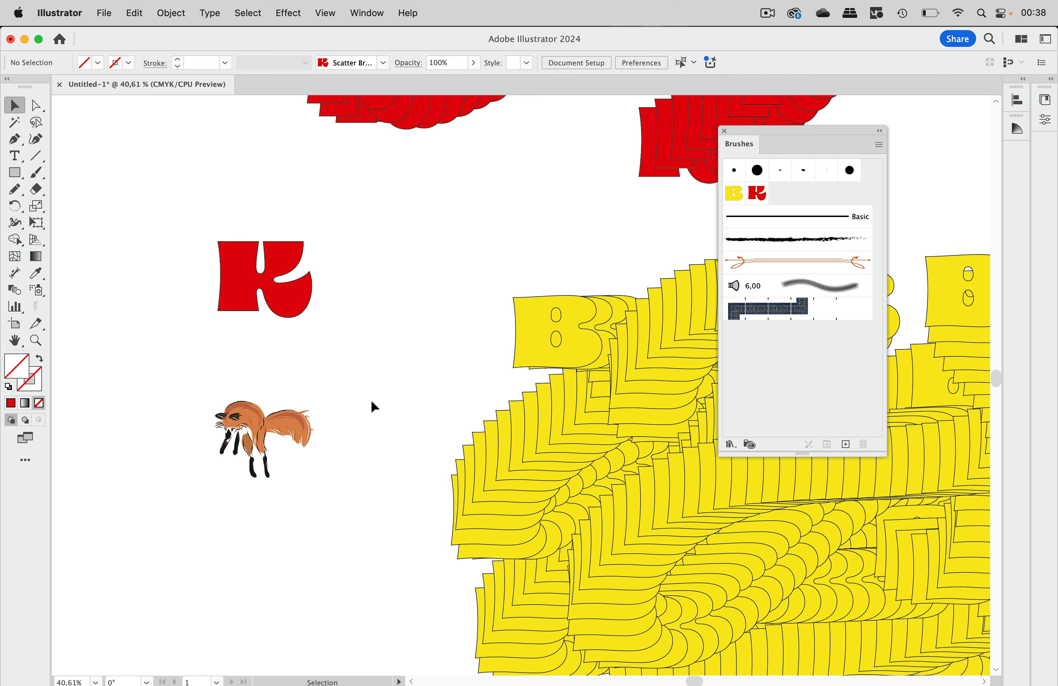
Step: Make Scatter Brush 3 from the fox image with 14% spacing
mouse_move(253, 432)
mouse_down()
mouse_move(823, 236)
mouse_move(818, 210)
mouse_up()
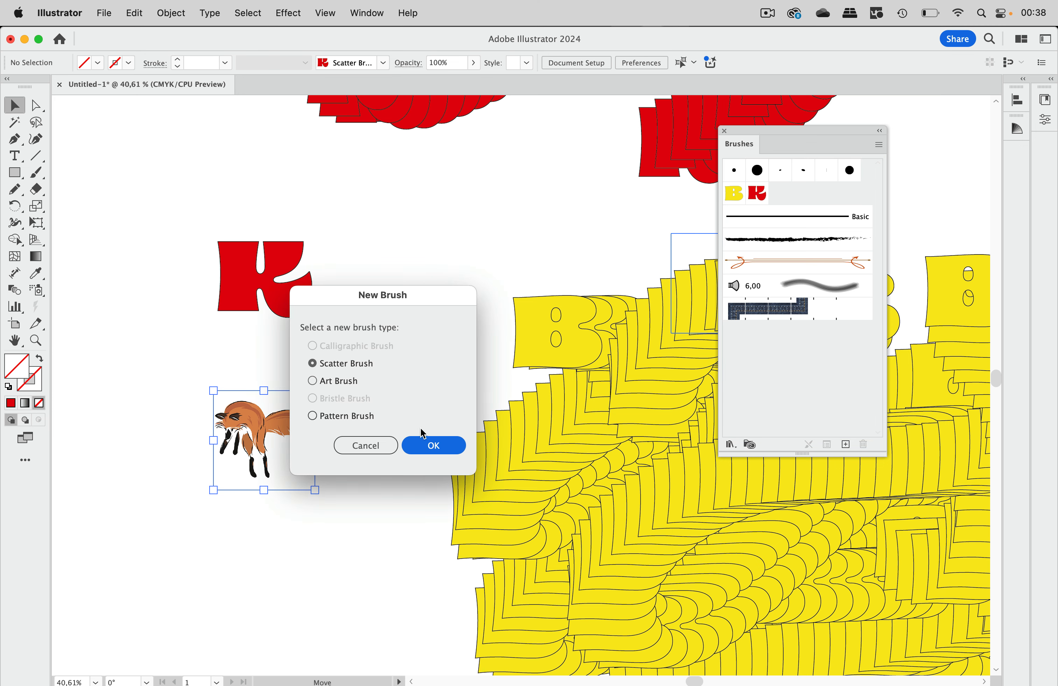
click(421, 441)
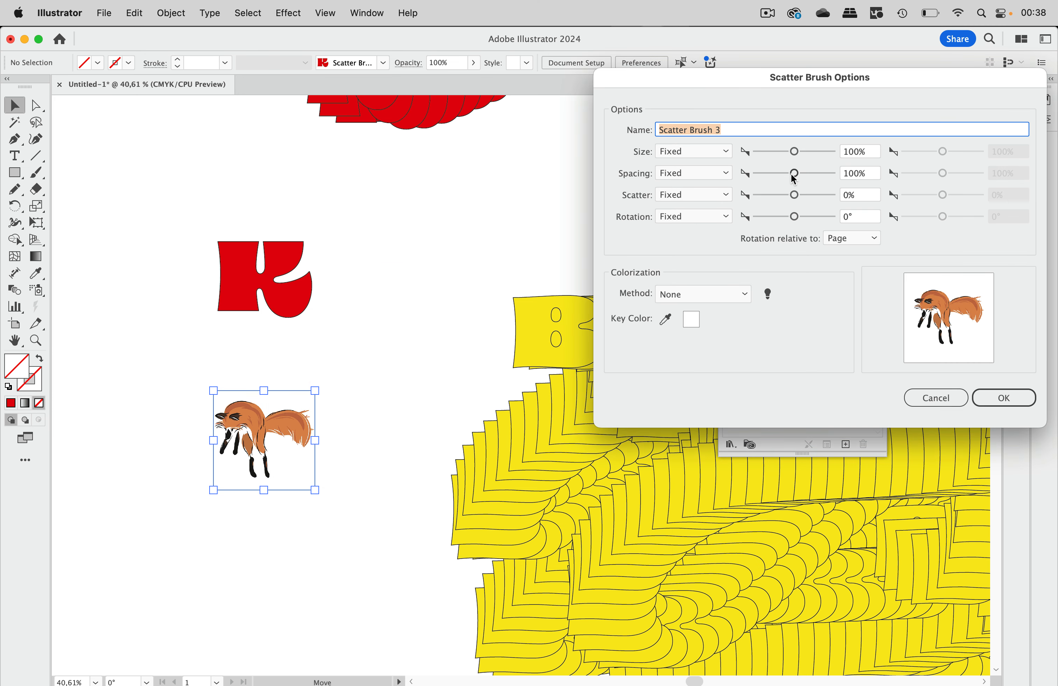
drag(794, 178, 759, 177)
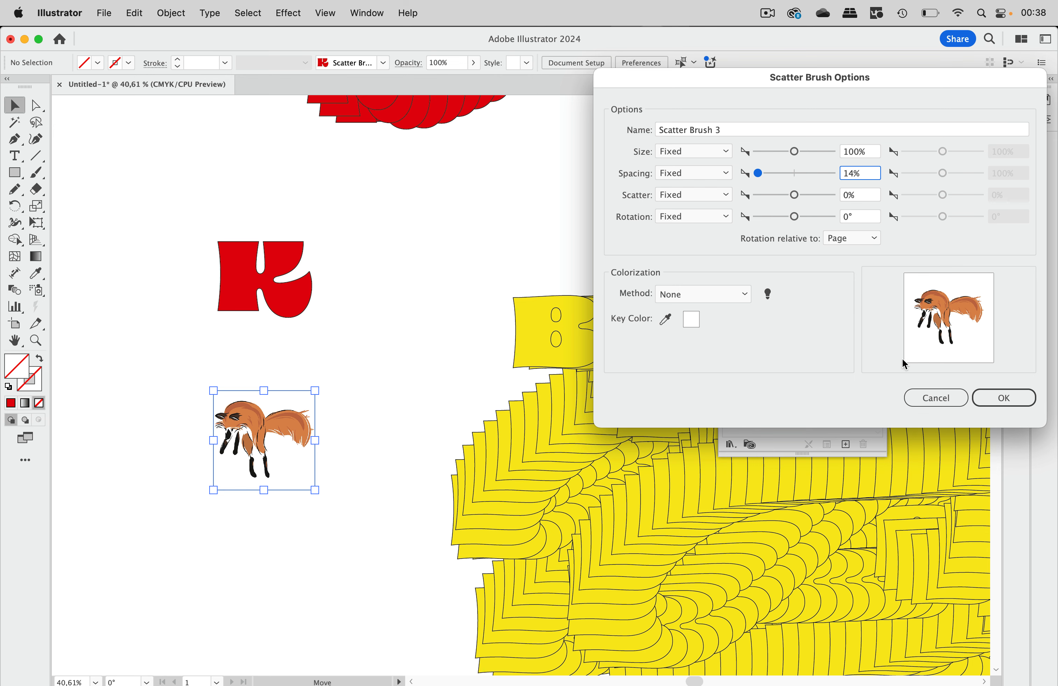
click(994, 402)
scroll(533, 314, up, 10)
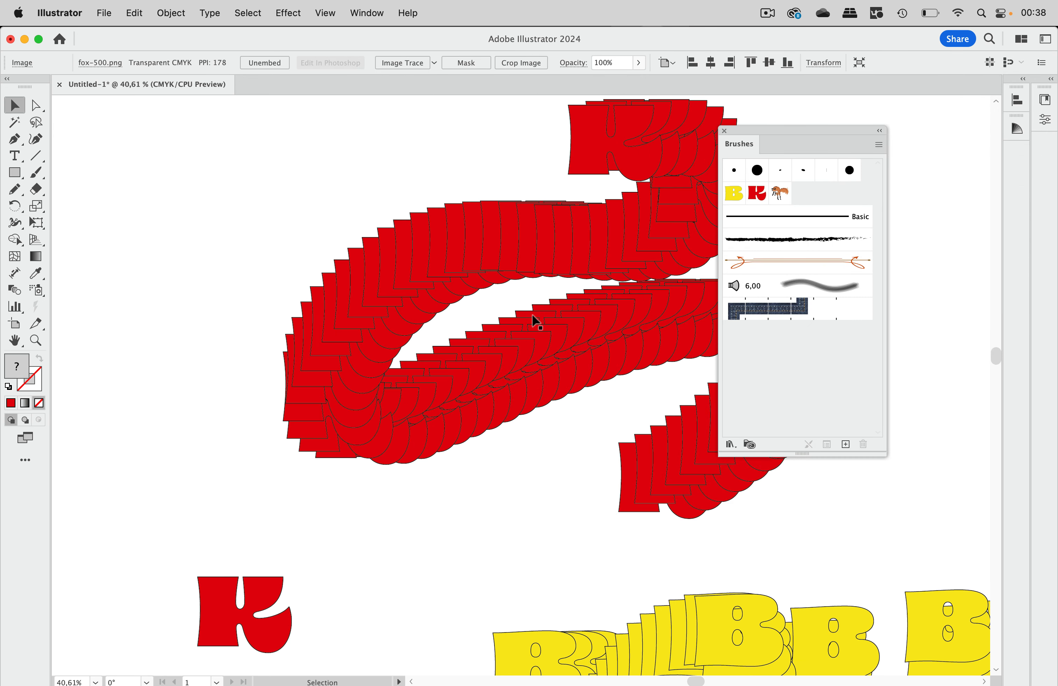
scroll(532, 314, up, 10)
click(36, 171)
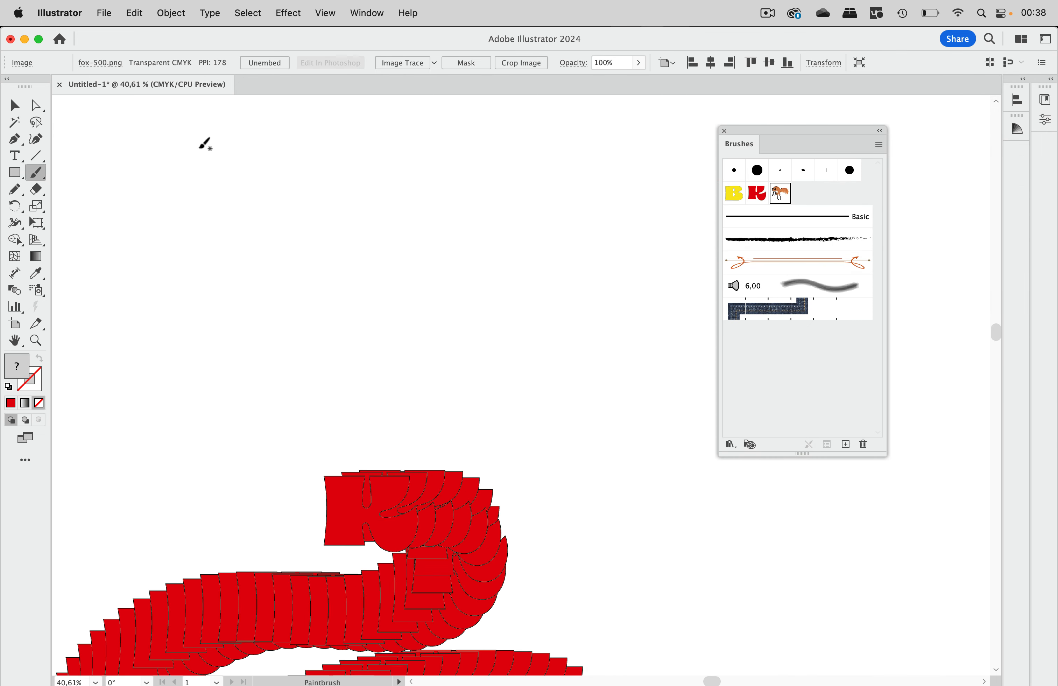
Step: Paint a fox trail near the top, then select the red K letter trail
mouse_move(403, 155)
mouse_down()
mouse_move(480, 280)
mouse_move(623, 296)
mouse_move(760, 446)
mouse_up()
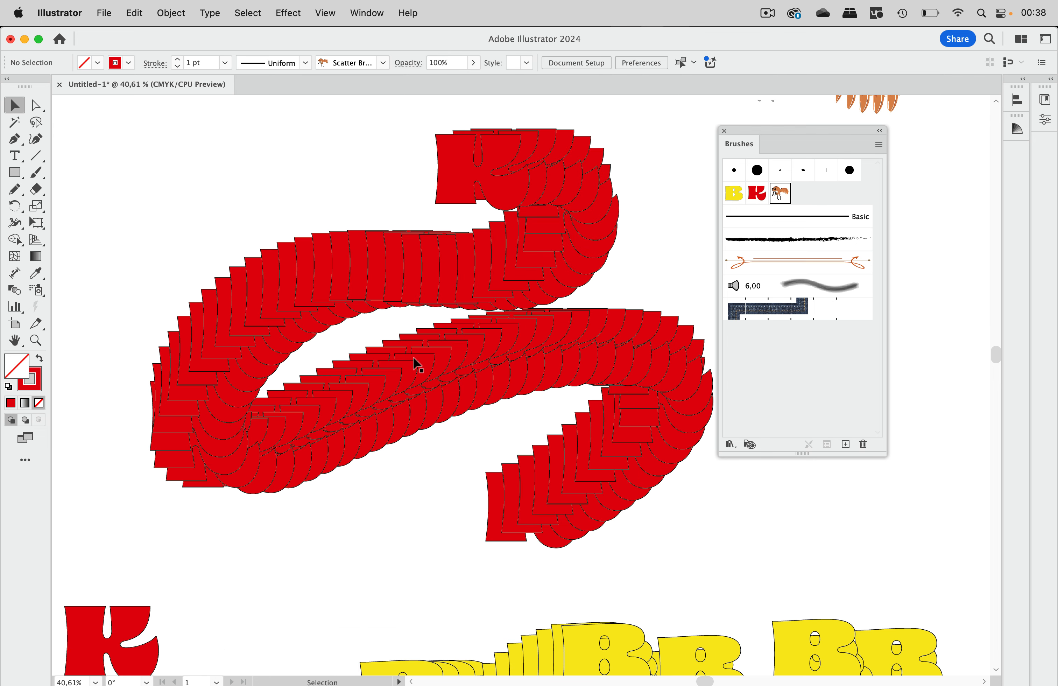
click(416, 368)
scroll(437, 366, down, 2)
scroll(437, 366, right, 2)
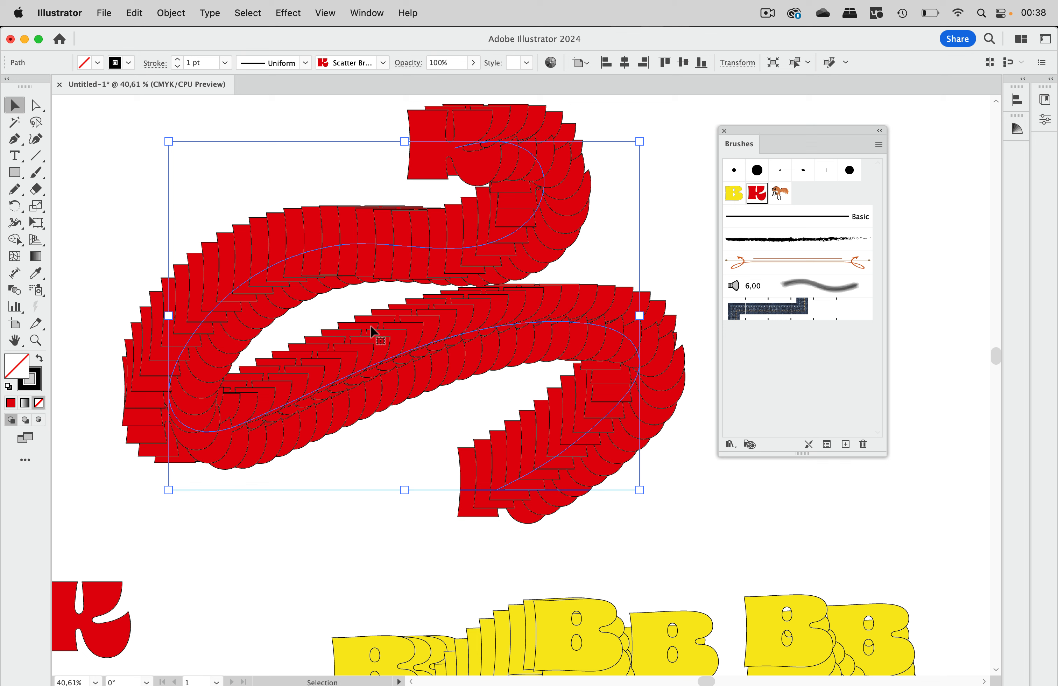
Step: Expand the K brush stroke into real shapes and ungroup them
click(180, 15)
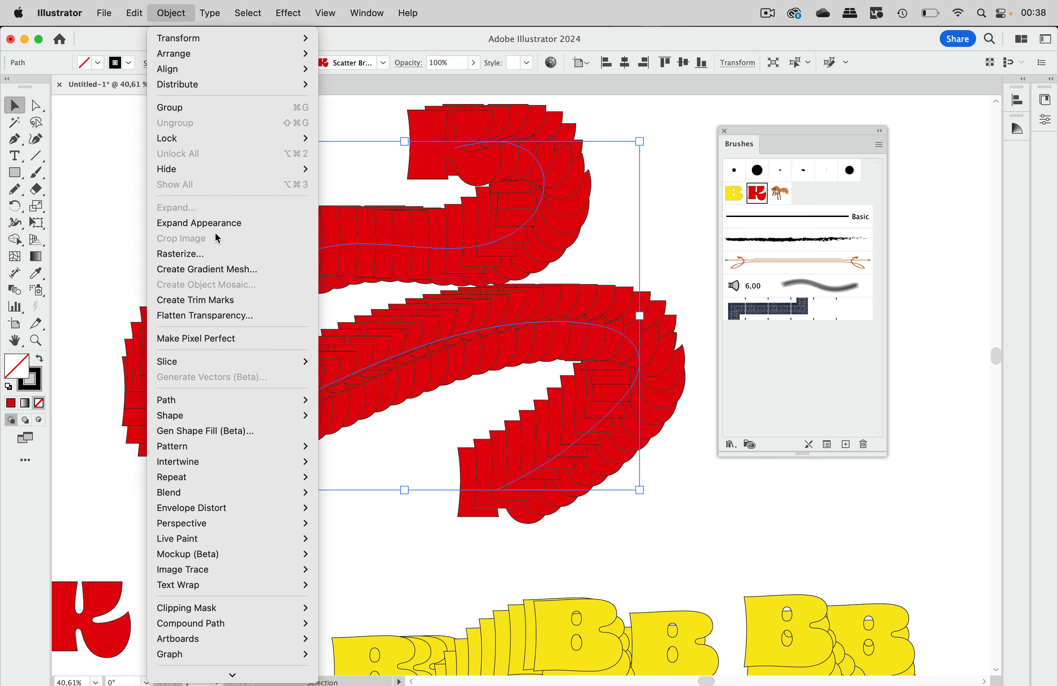
click(239, 221)
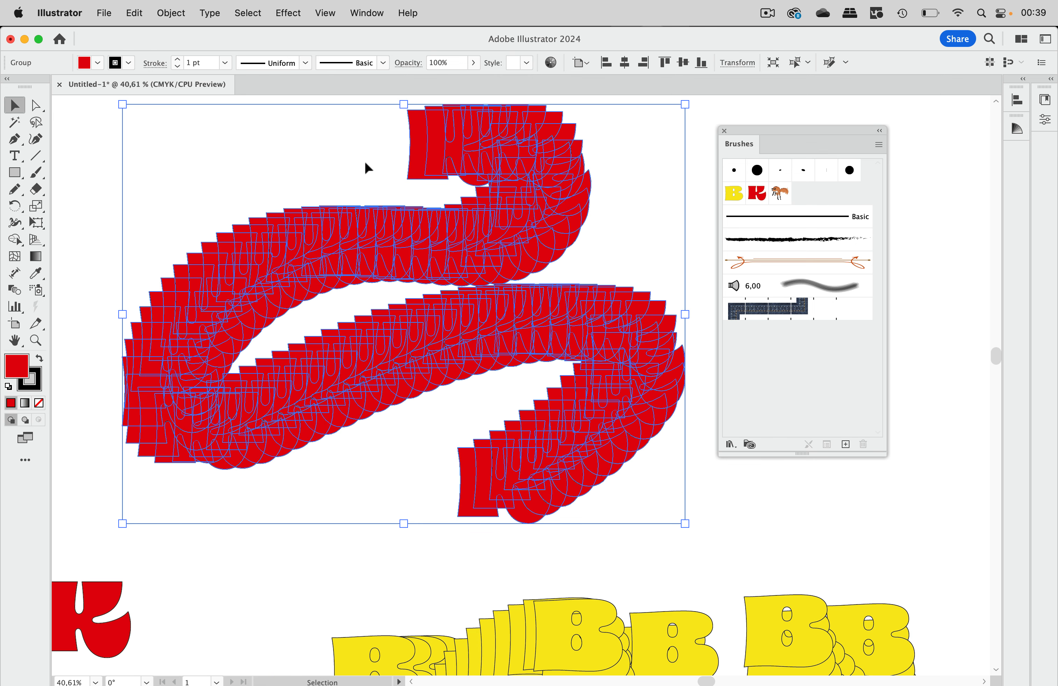
click(179, 13)
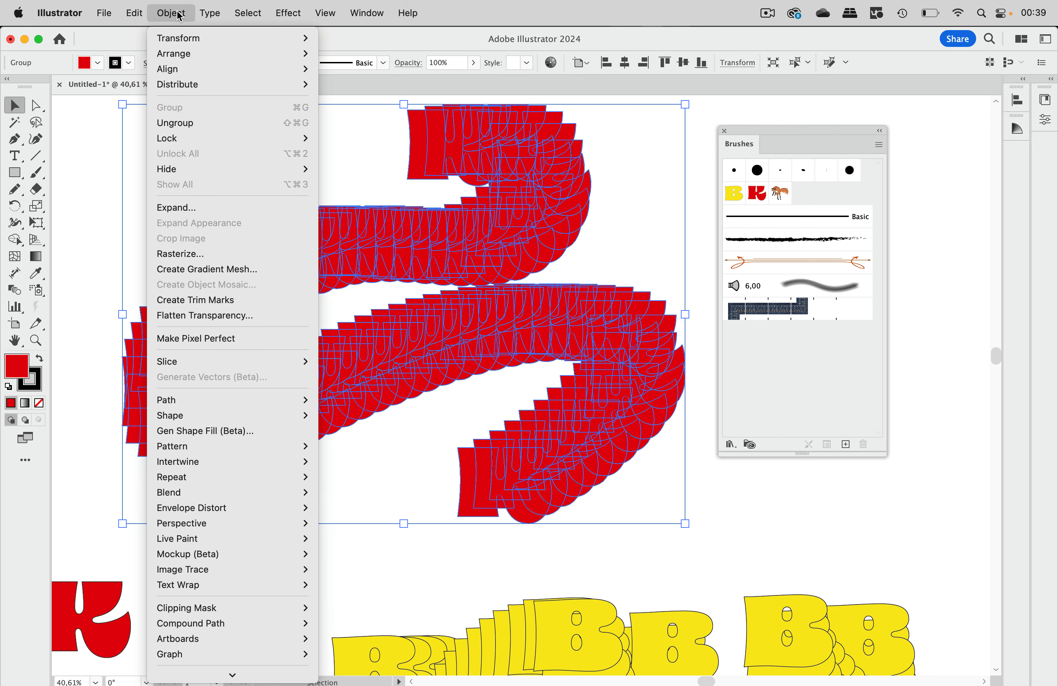
click(190, 123)
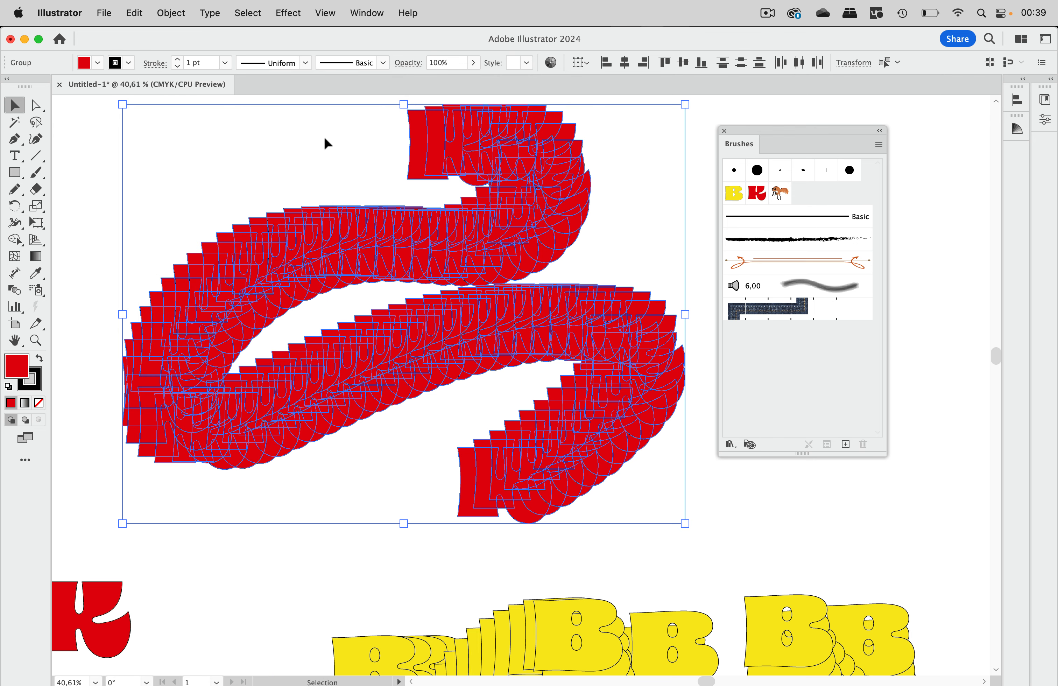
click(340, 147)
Step: Select all the expanded red letters and ungroup them into separate K shapes
click(437, 152)
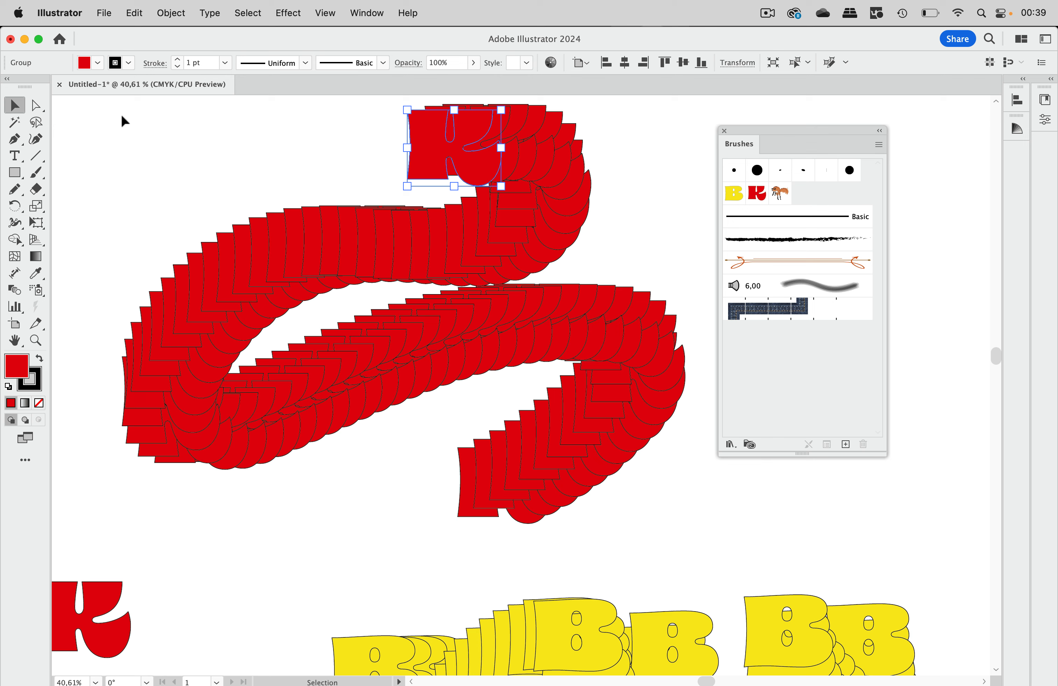
drag(121, 115, 729, 540)
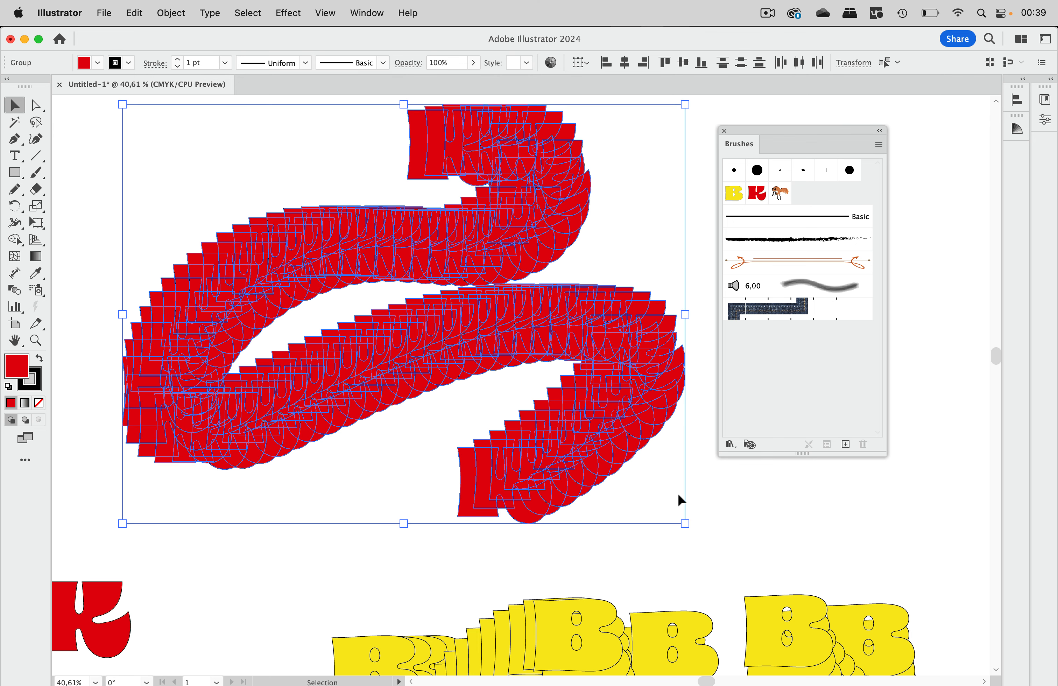
click(191, 12)
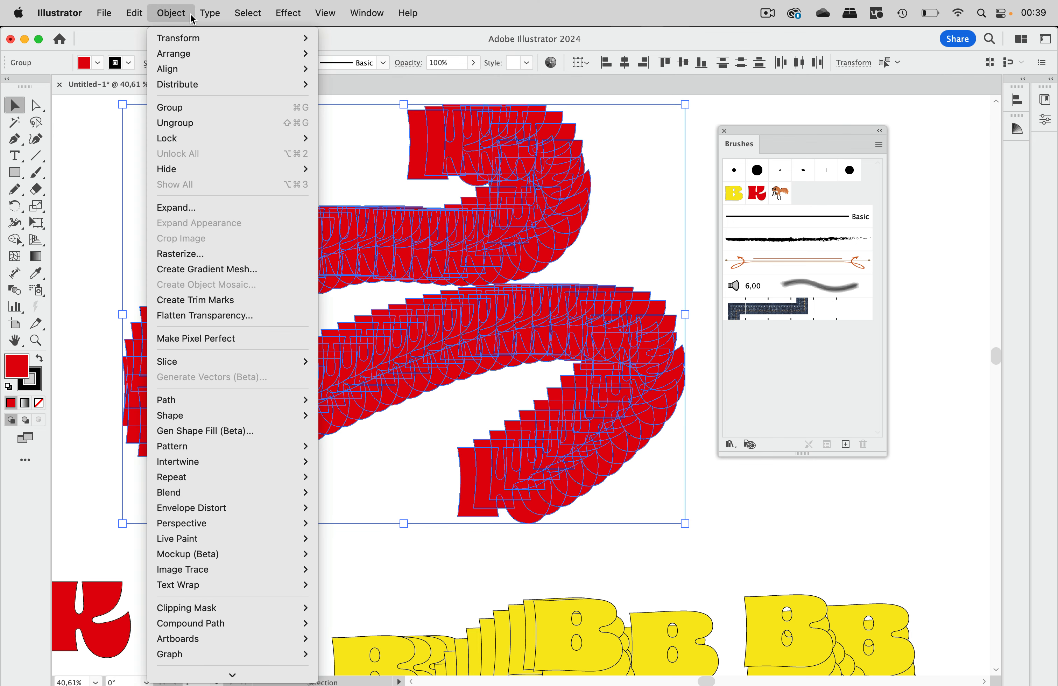
click(195, 122)
click(391, 110)
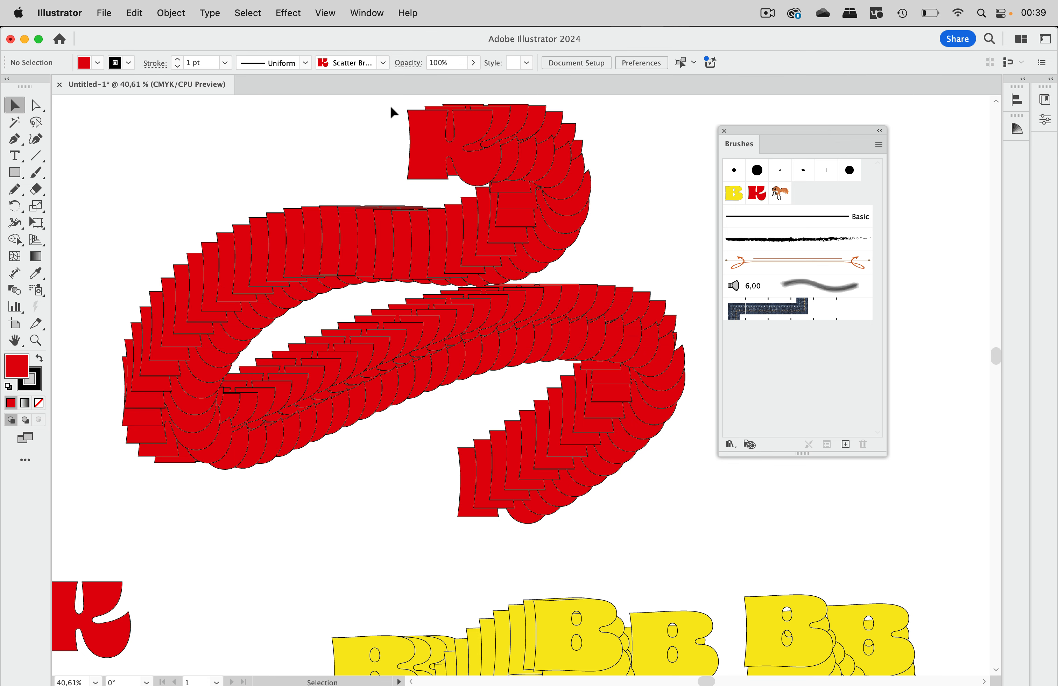
click(431, 129)
Step: Fill the top front K with yellow, then select the whole letter trail
drag(115, 111, 486, 328)
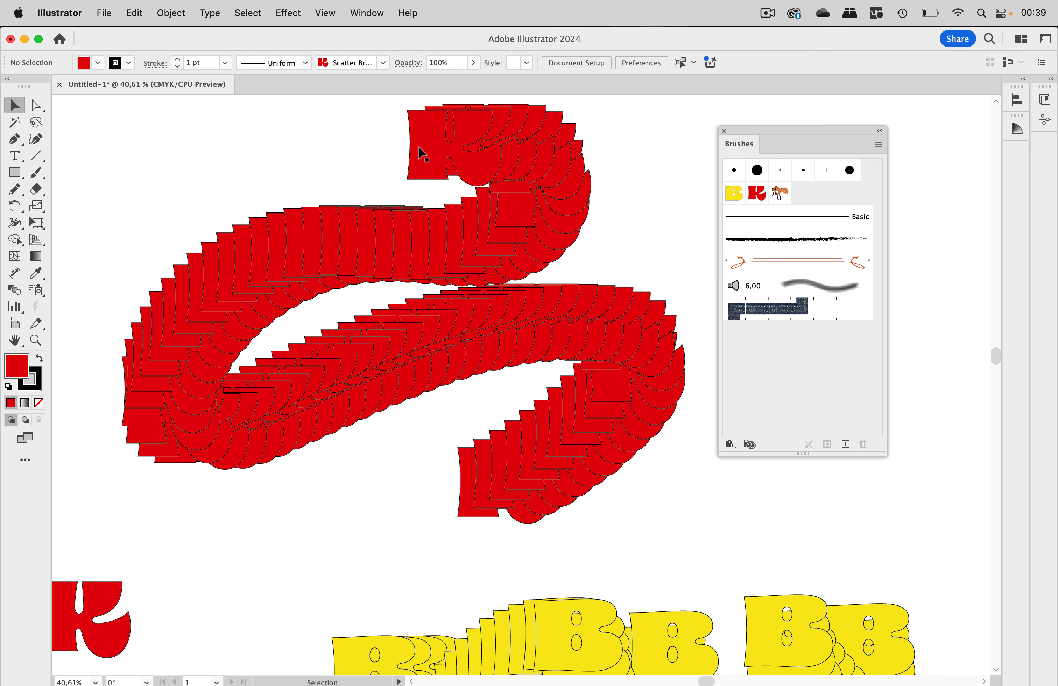
click(423, 153)
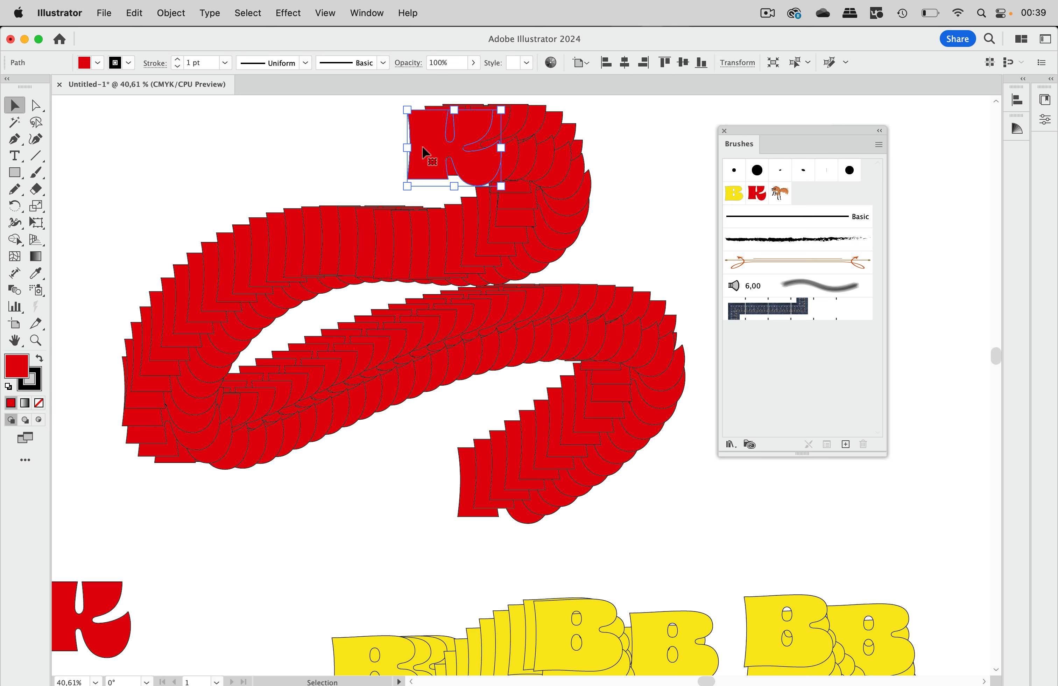
click(97, 64)
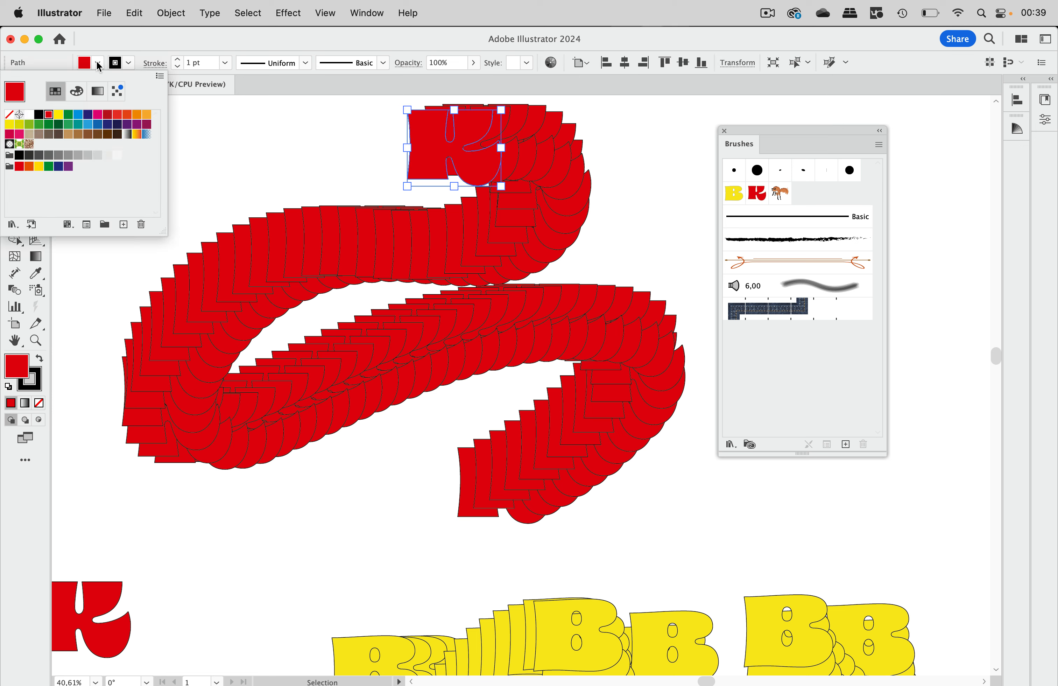
click(10, 124)
click(240, 126)
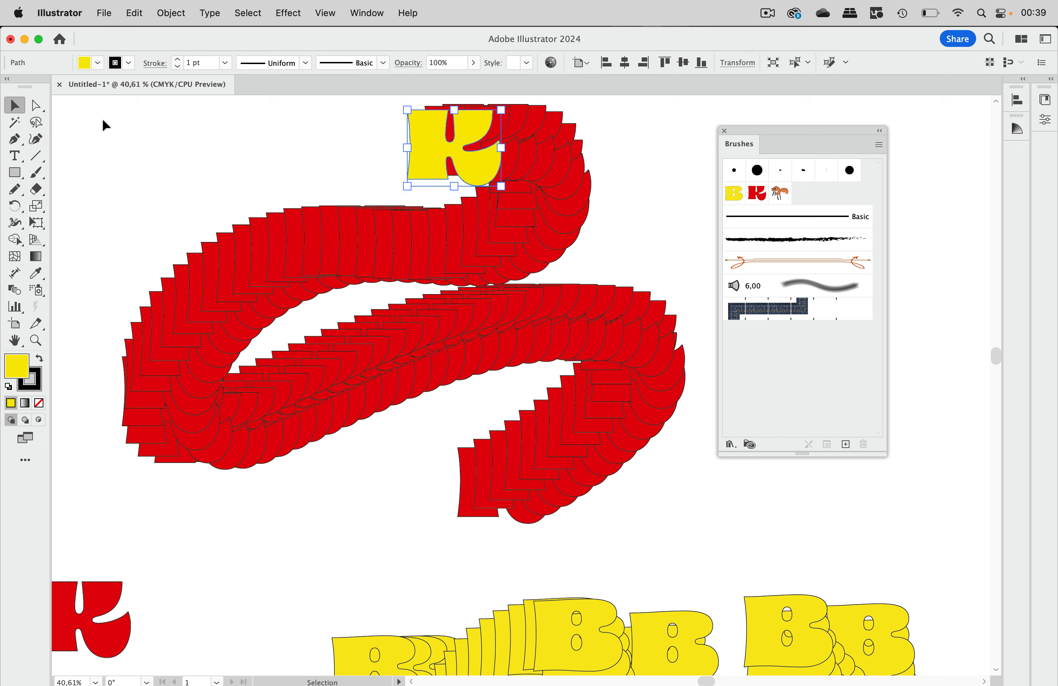
drag(101, 118, 704, 521)
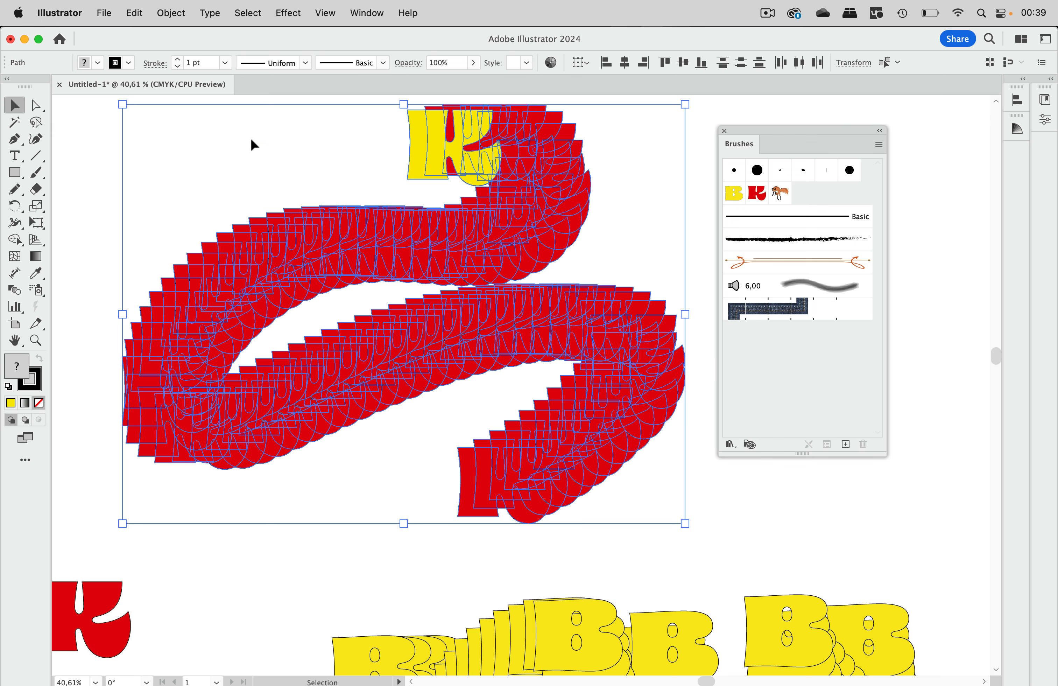
Step: Apply Blend Front to Back so the letters run yellow to red, then reselect the trail
click(135, 14)
mouse_move(183, 293)
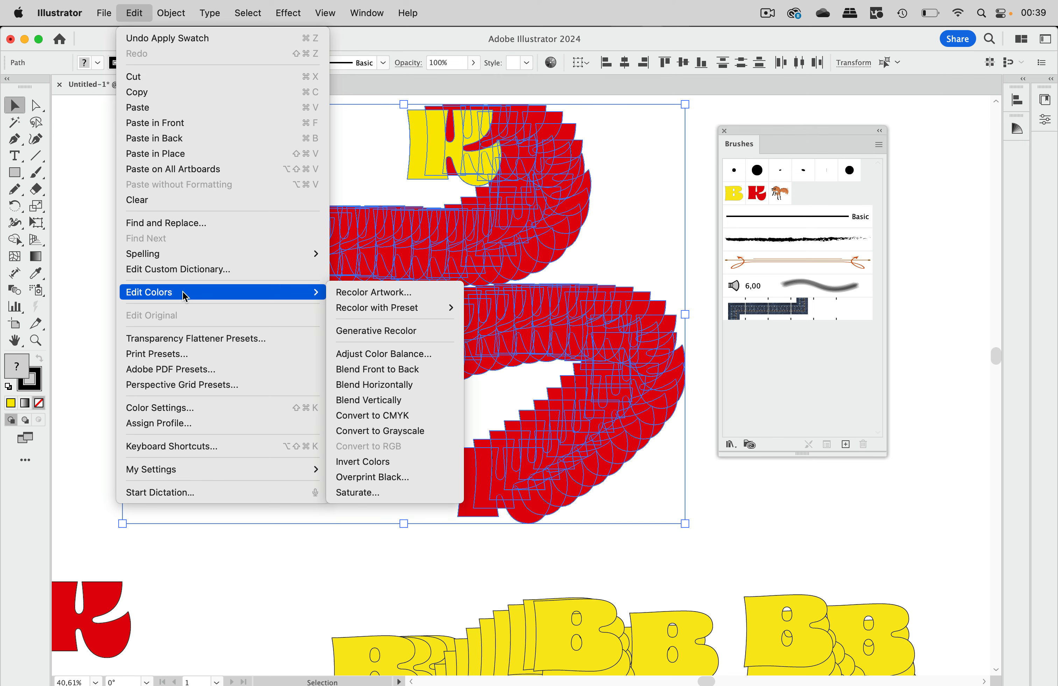
click(407, 370)
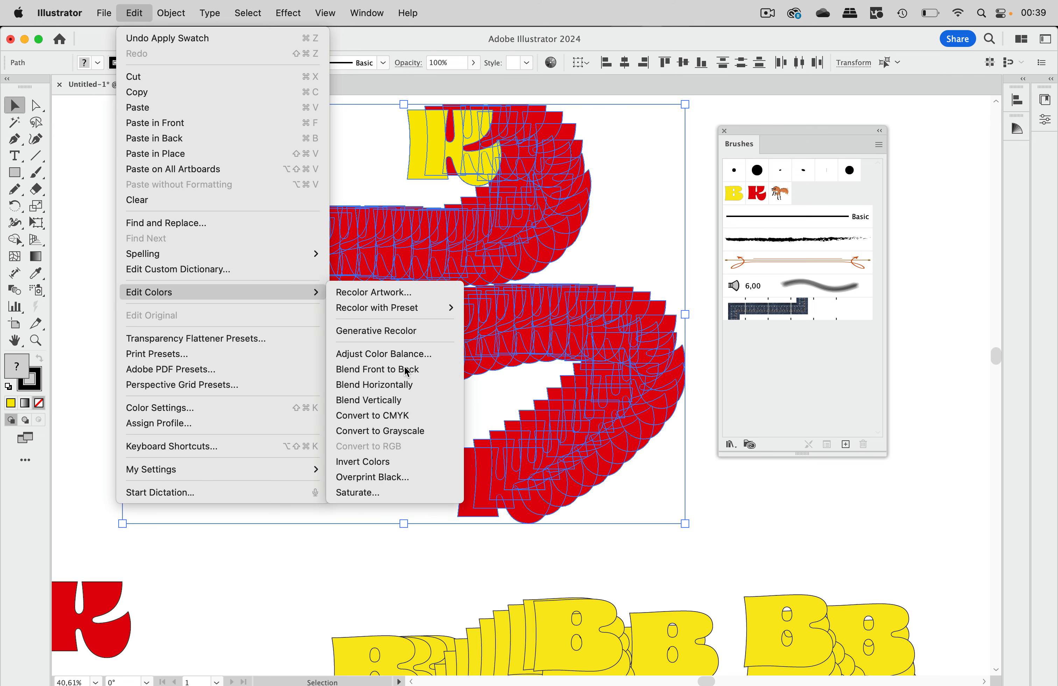
click(341, 145)
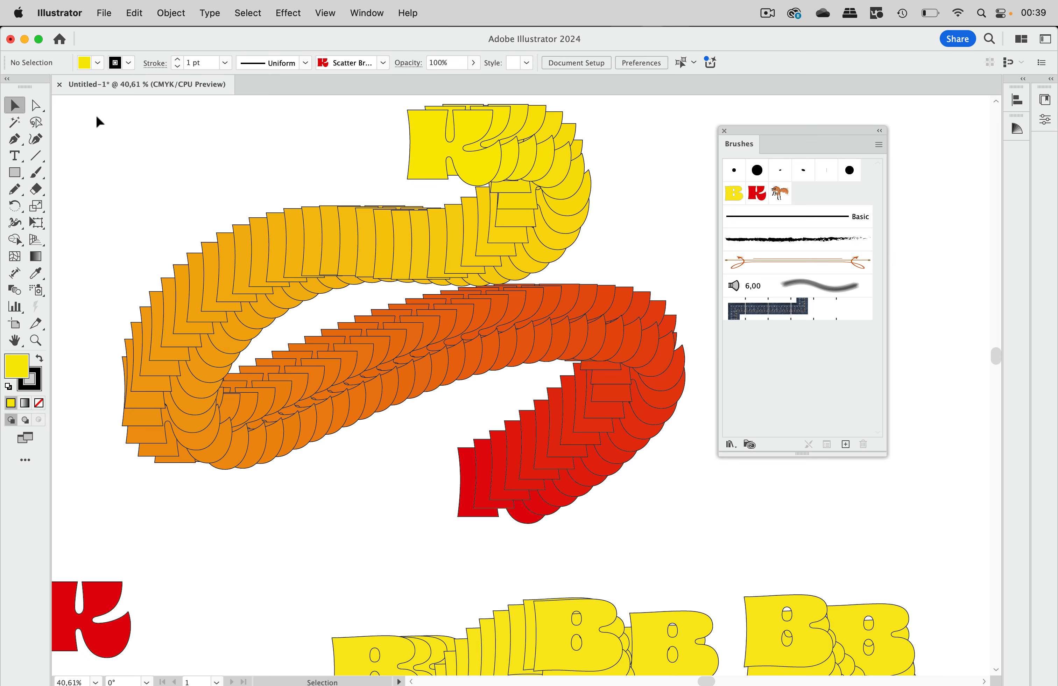
mouse_move(113, 106)
mouse_down()
mouse_move(160, 127)
mouse_move(503, 390)
mouse_move(681, 488)
mouse_move(742, 544)
mouse_up()
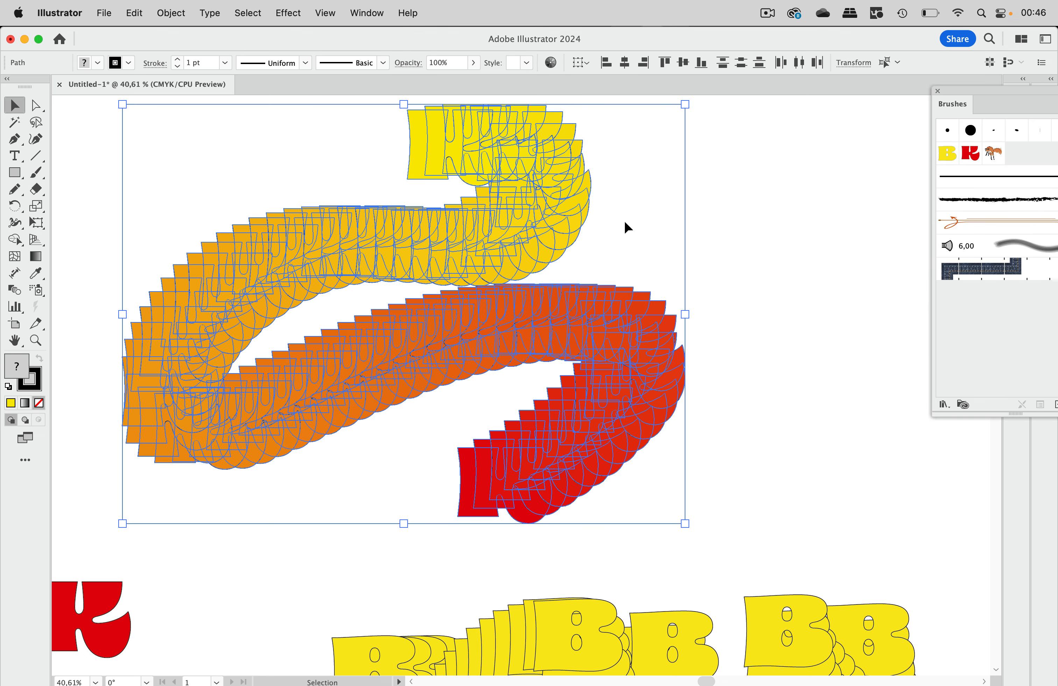
Step: In Recolor Artwork, shift the trail's hues, randomize color order and saturation/brightness, then unlink harmony
click(551, 63)
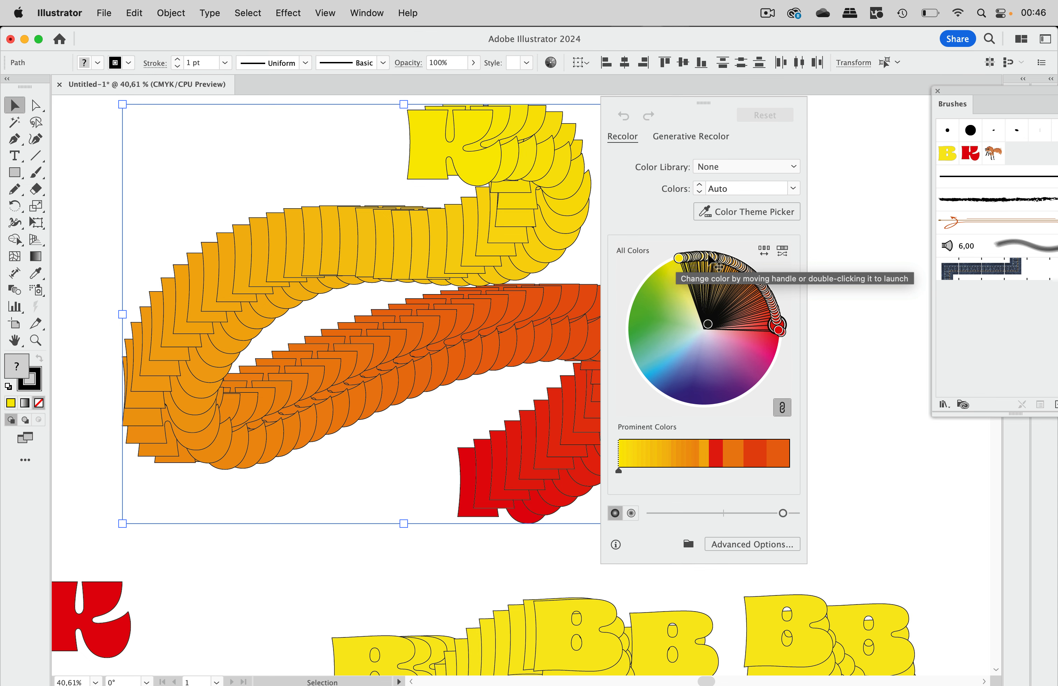
drag(780, 329, 763, 399)
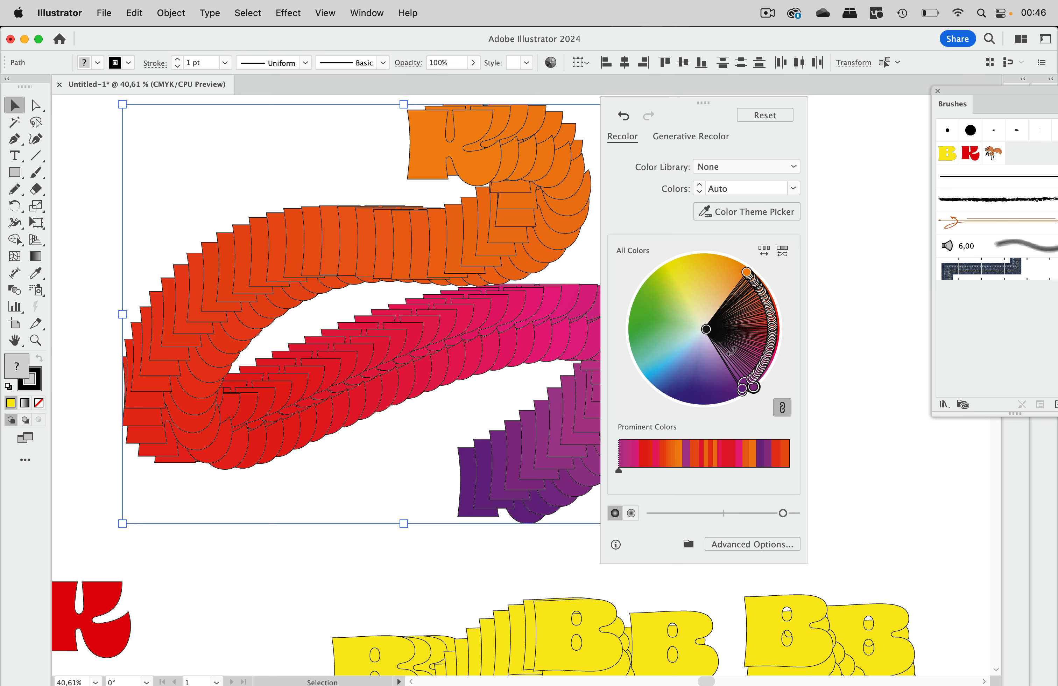
click(766, 253)
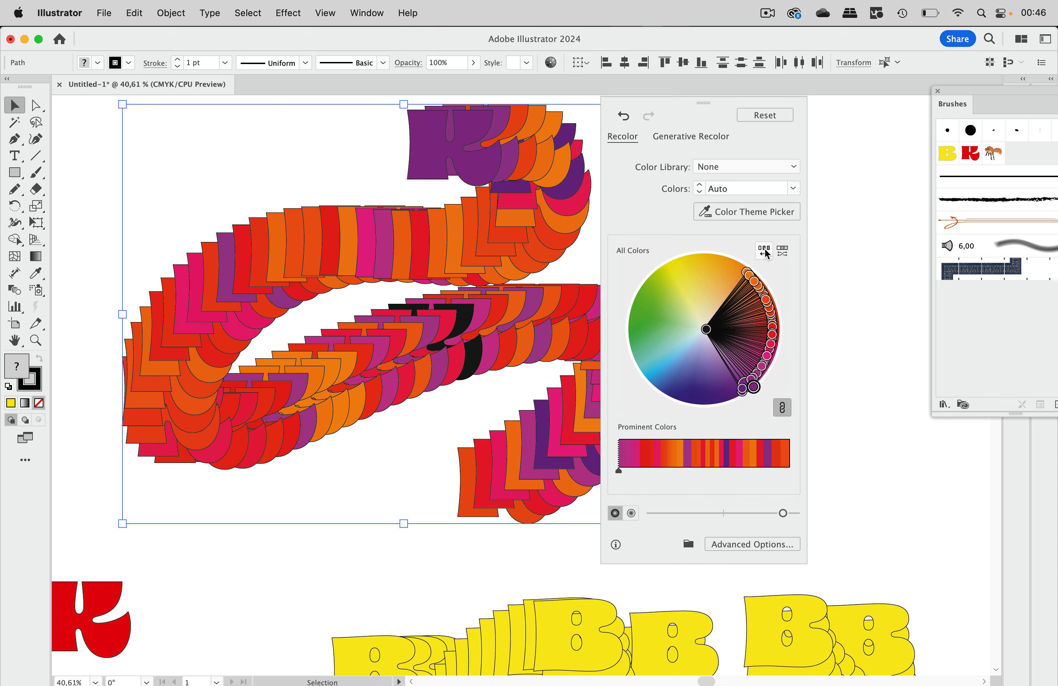
click(784, 252)
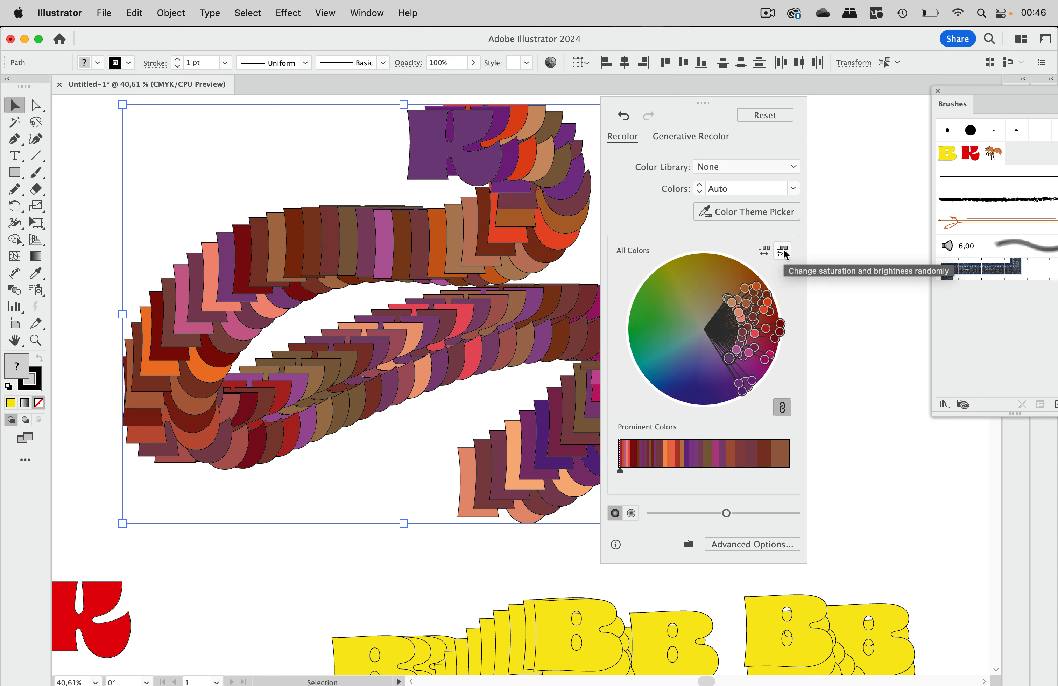
click(784, 253)
click(784, 253)
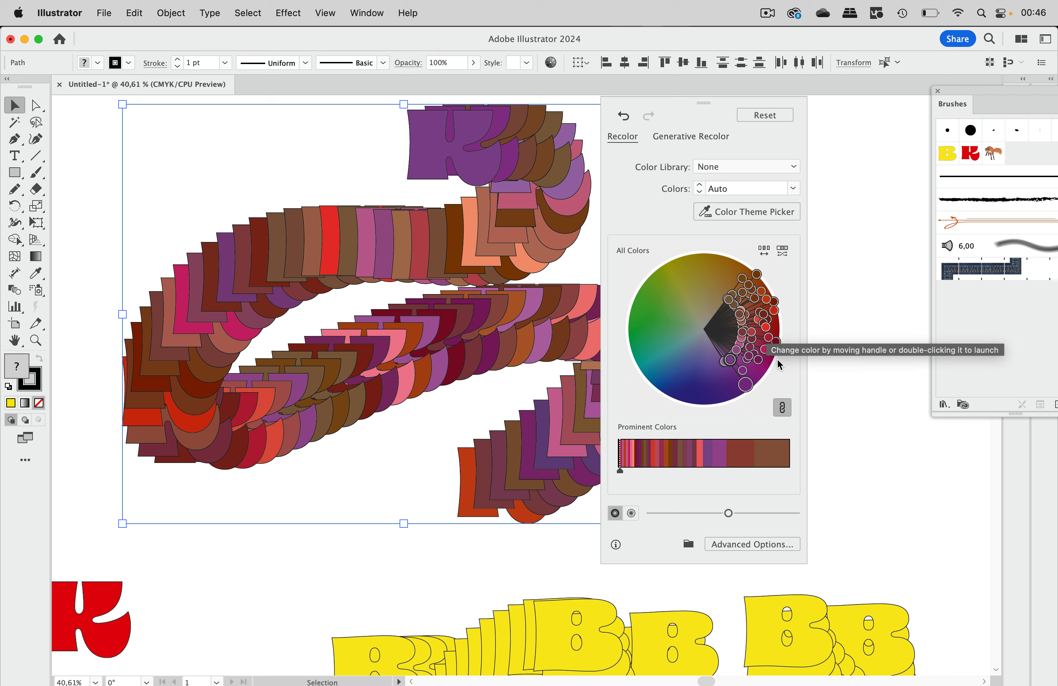
click(783, 408)
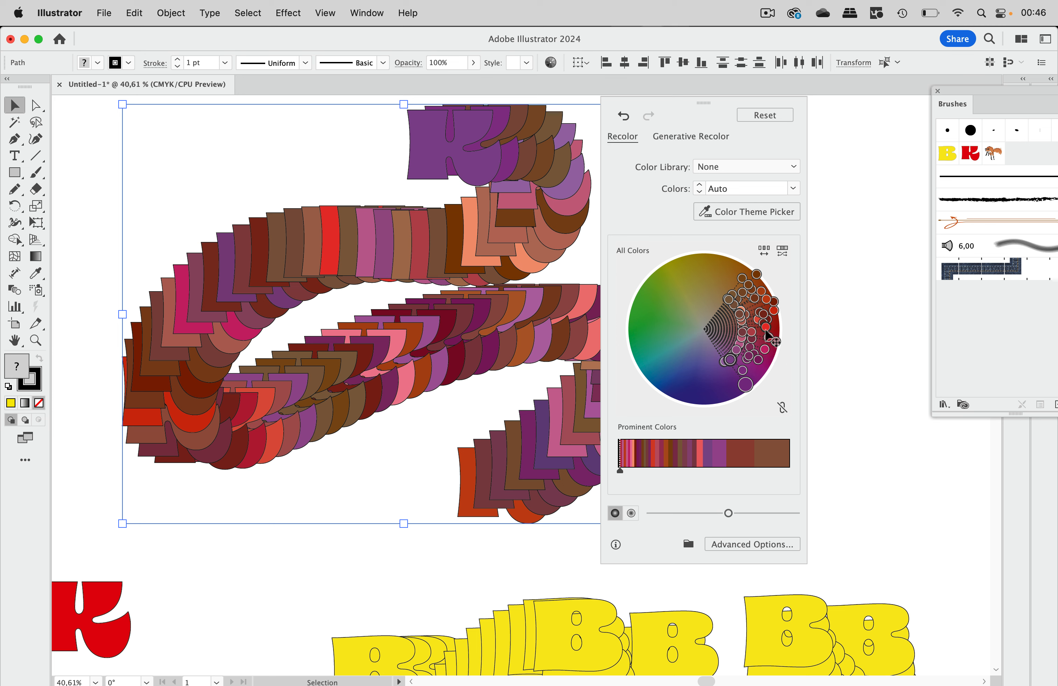
Step: Drag wheel markers to yellow, yellow-green, teal, olive and green hues, making the front K green
drag(765, 328, 670, 296)
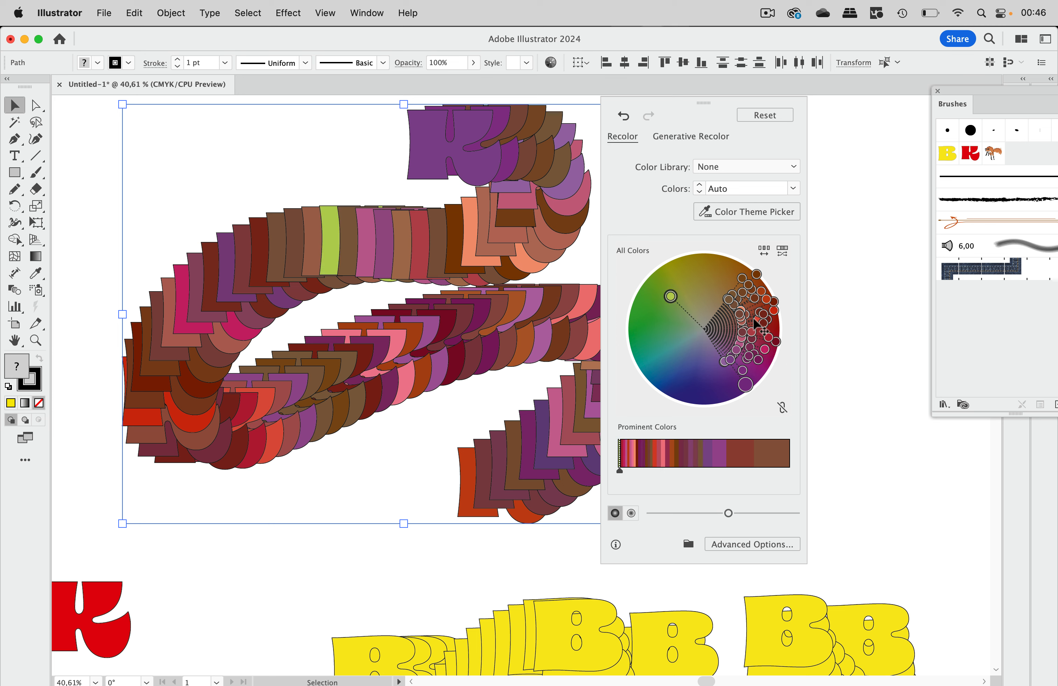
drag(759, 327, 693, 264)
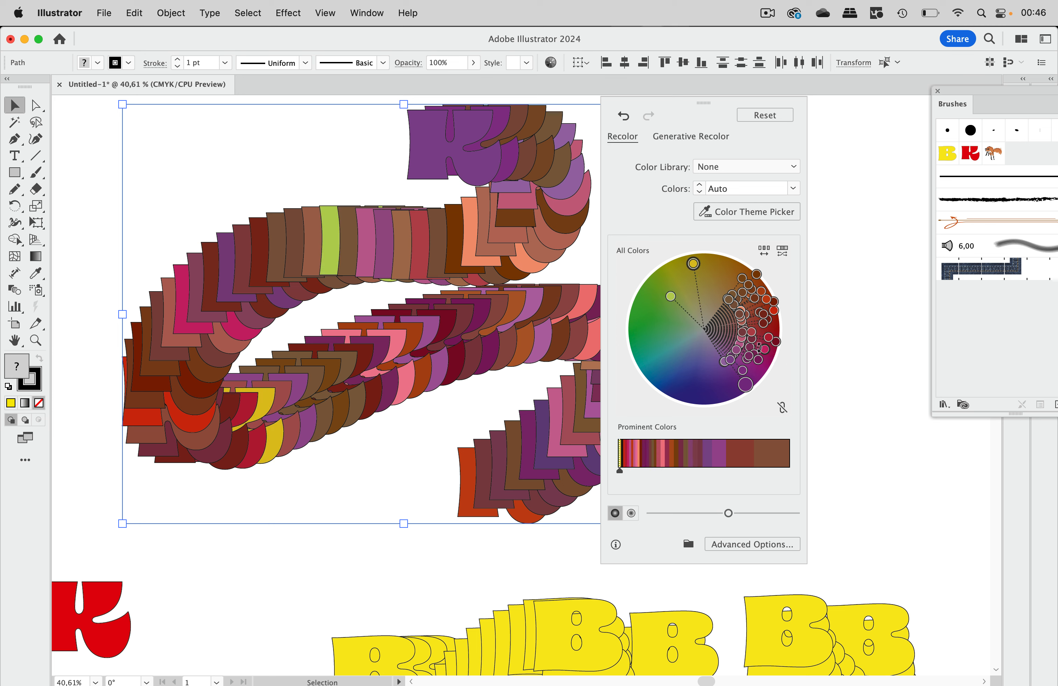
drag(755, 337, 650, 366)
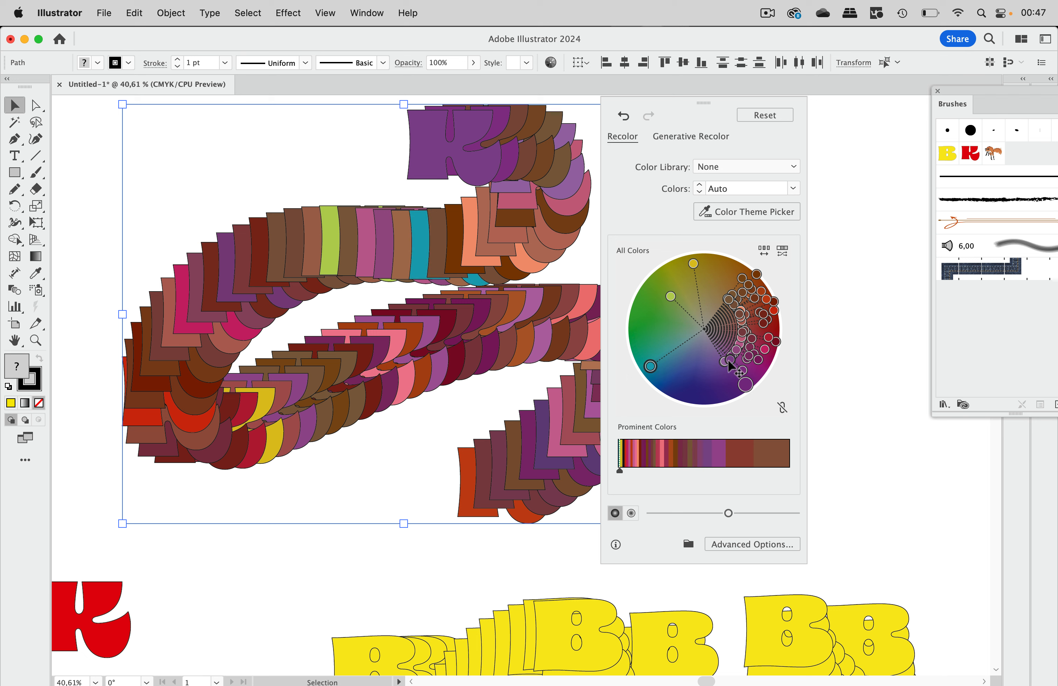
drag(731, 363, 634, 327)
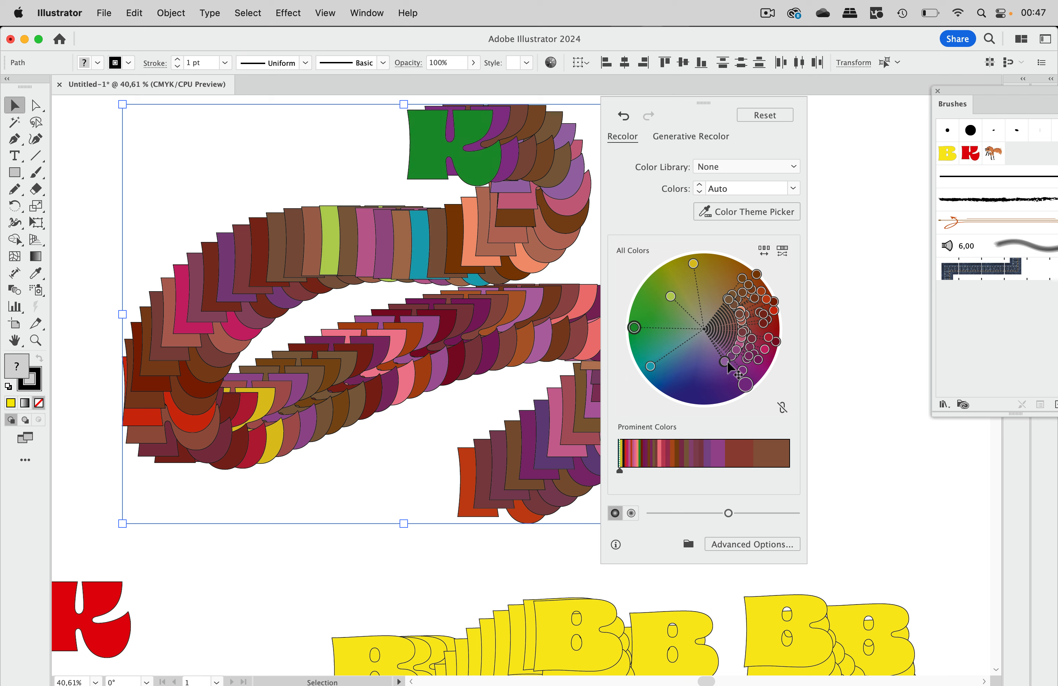
drag(716, 308, 706, 276)
drag(748, 318, 683, 277)
drag(752, 339, 642, 309)
Step: Re-randomize the saturation and brightness of the trail colors several times
click(783, 252)
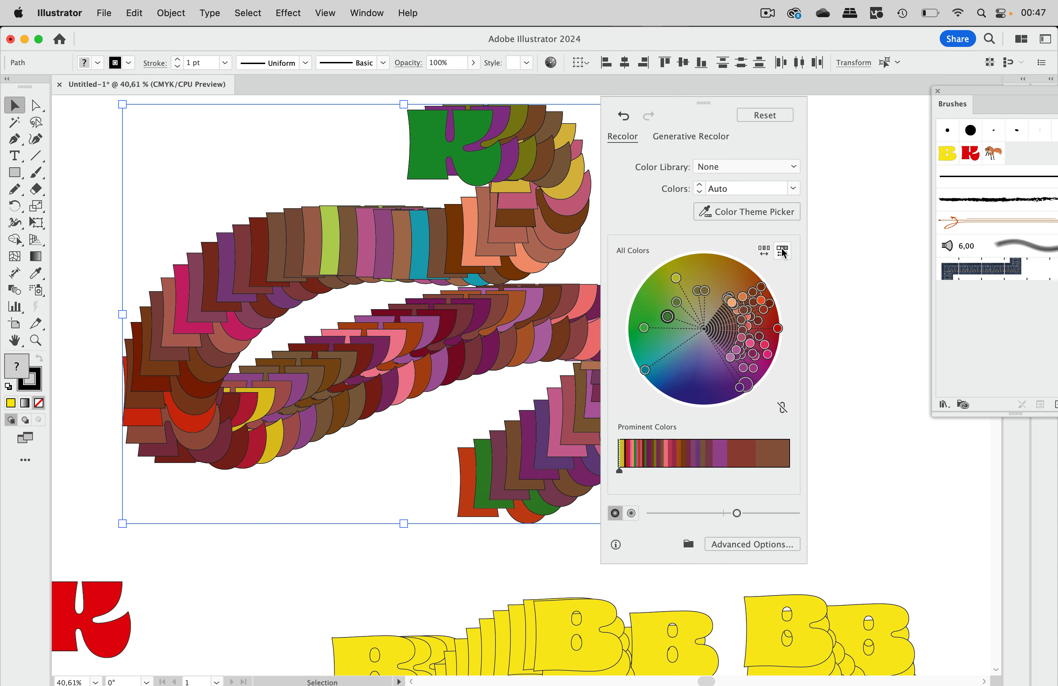
click(783, 251)
click(782, 251)
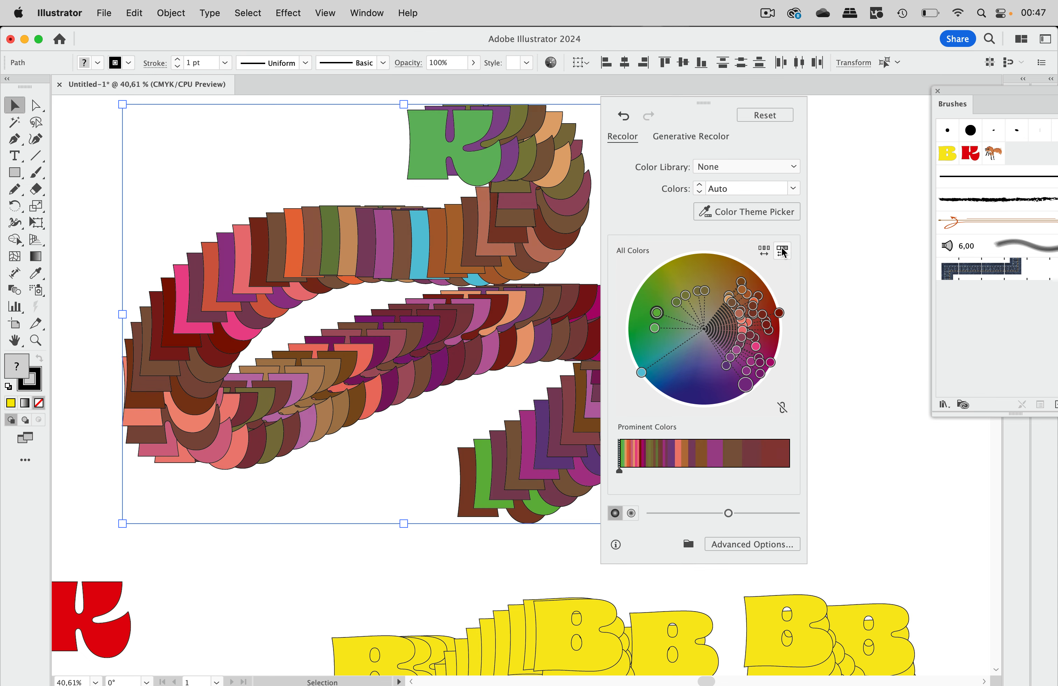
click(783, 252)
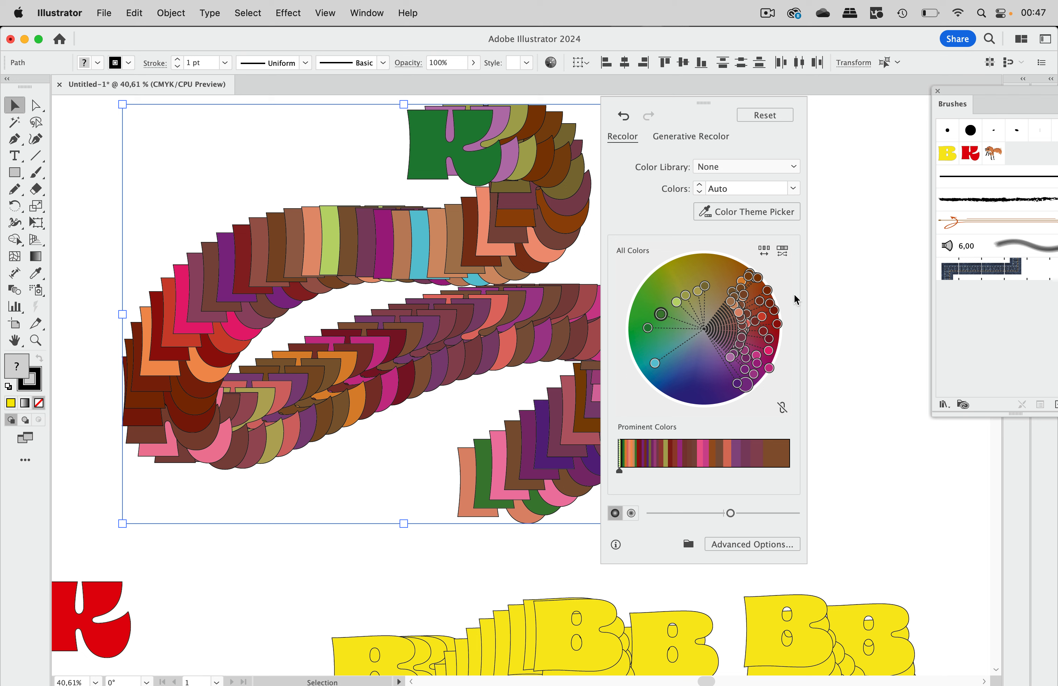
Step: In the advanced Recolor settings, shuffle the K ribbon's color order twice and apply with OK
click(751, 544)
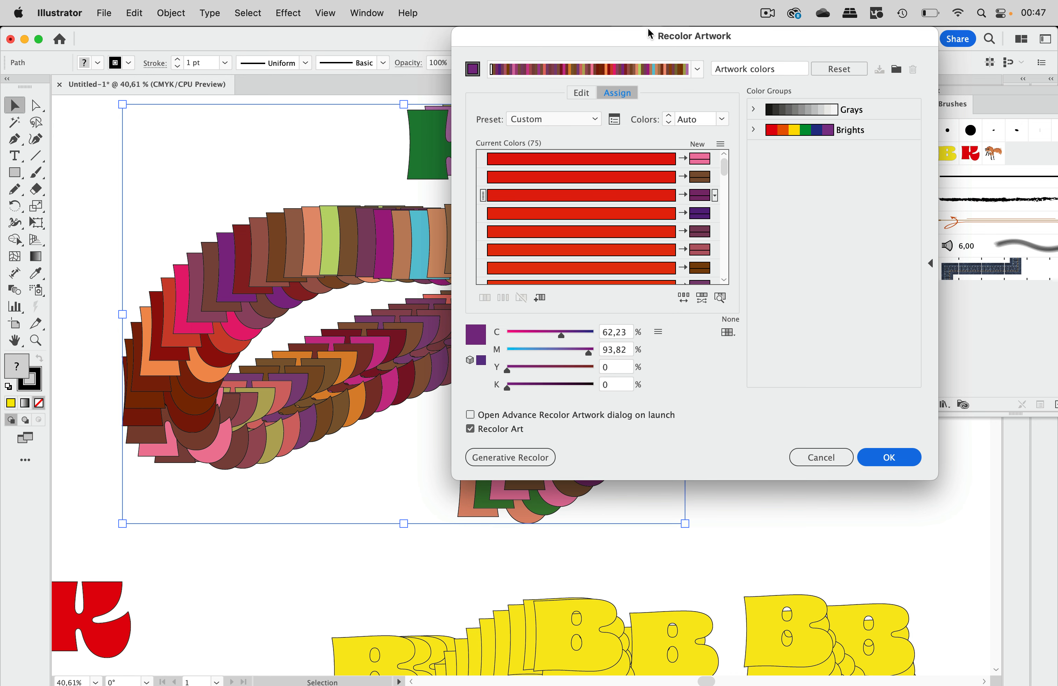
drag(648, 35, 819, 4)
click(849, 299)
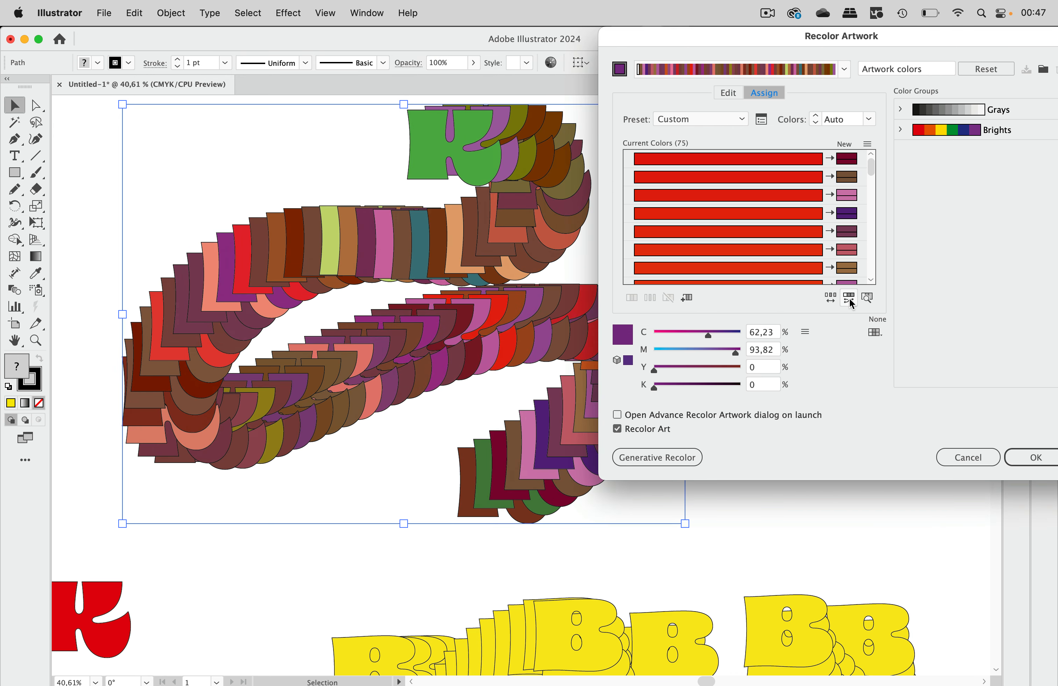
click(849, 298)
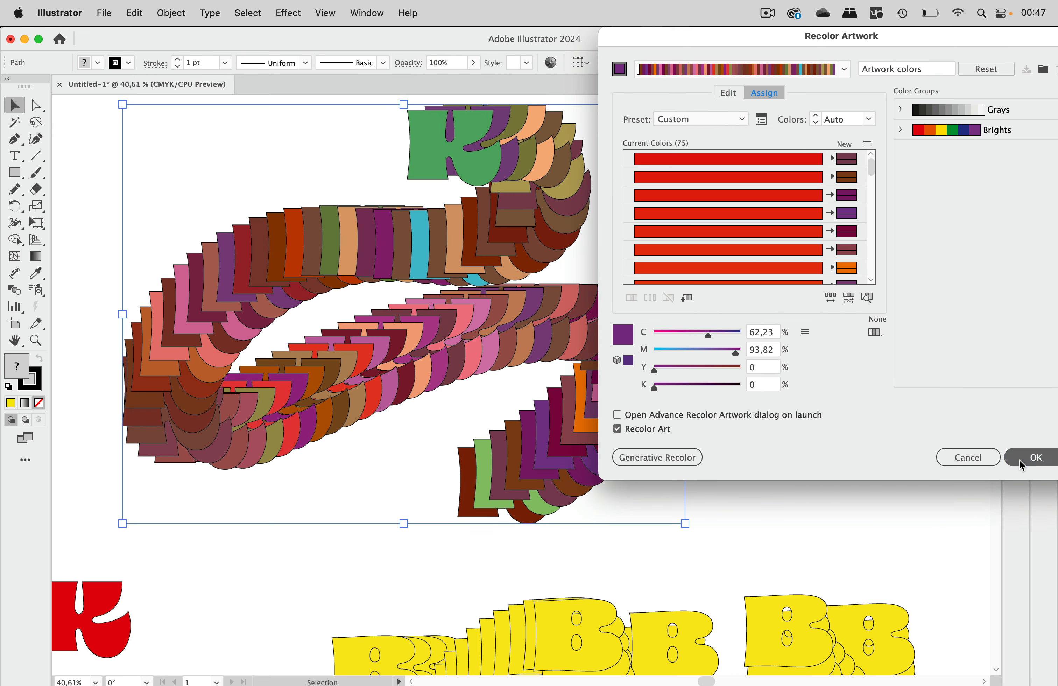
click(1031, 456)
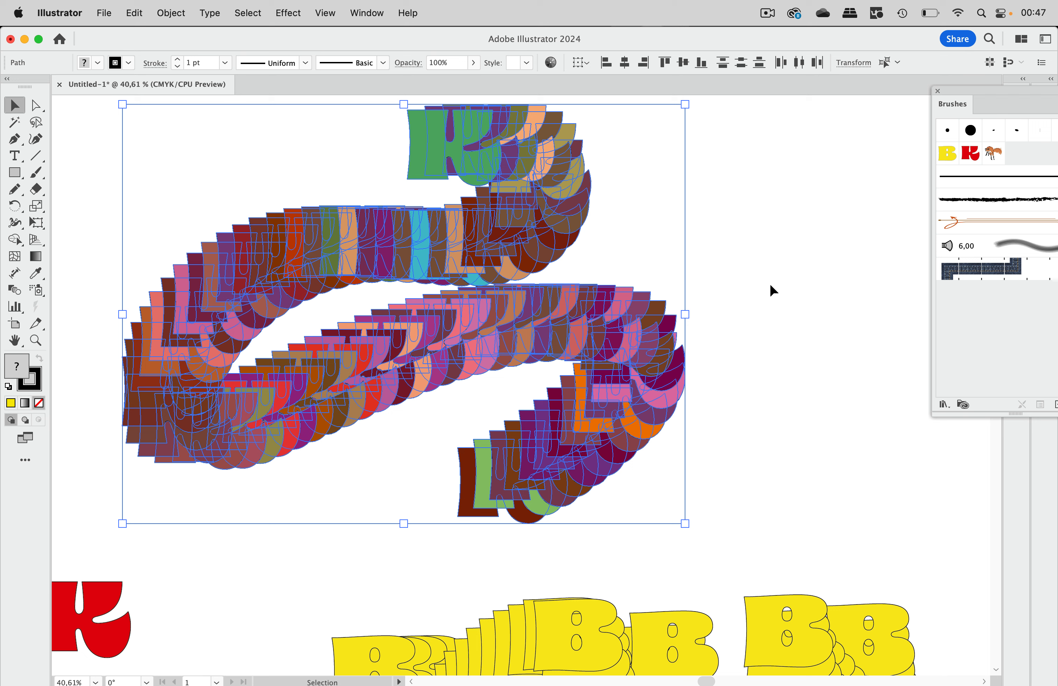
Step: Copy a yellow B scatter-brush trail and position the copy to the right of the K ribbon
click(760, 383)
scroll(685, 507, down, 10)
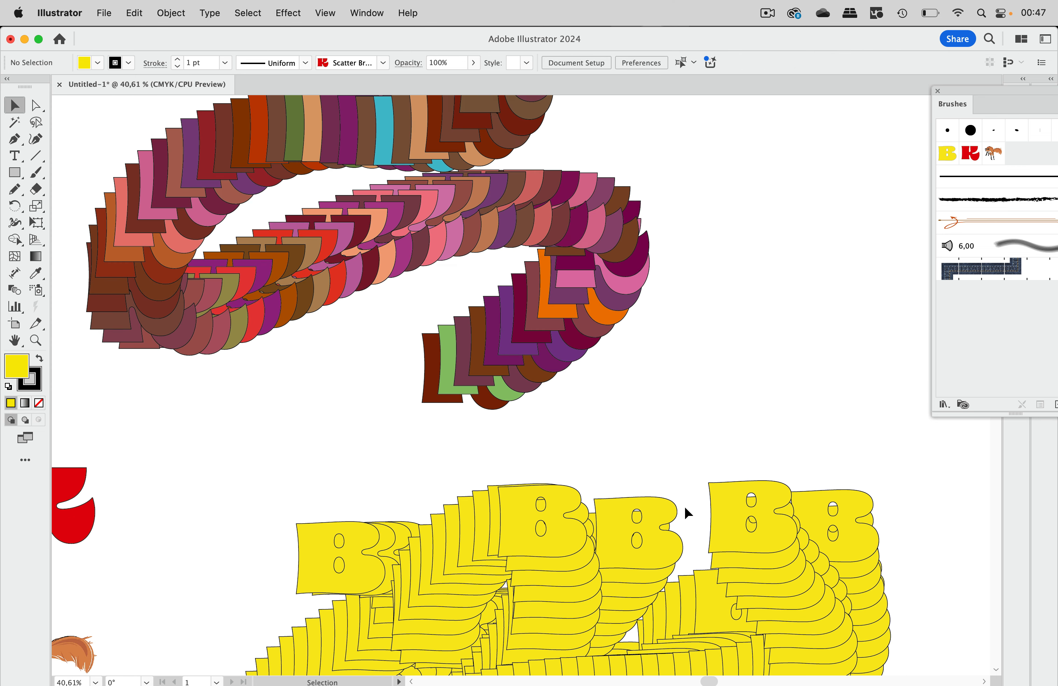
scroll(648, 441, up, 5)
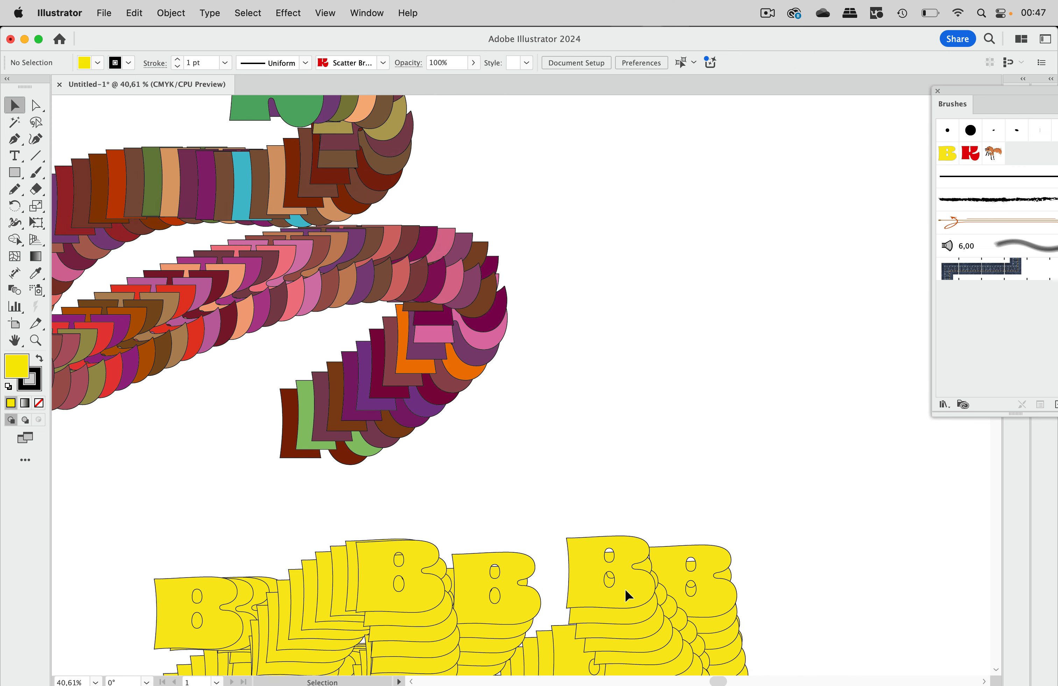
mouse_move(627, 595)
mouse_down()
mouse_move(696, 371)
mouse_move(744, 135)
mouse_move(805, 158)
mouse_move(813, 150)
mouse_up()
scroll(814, 149, right, 10)
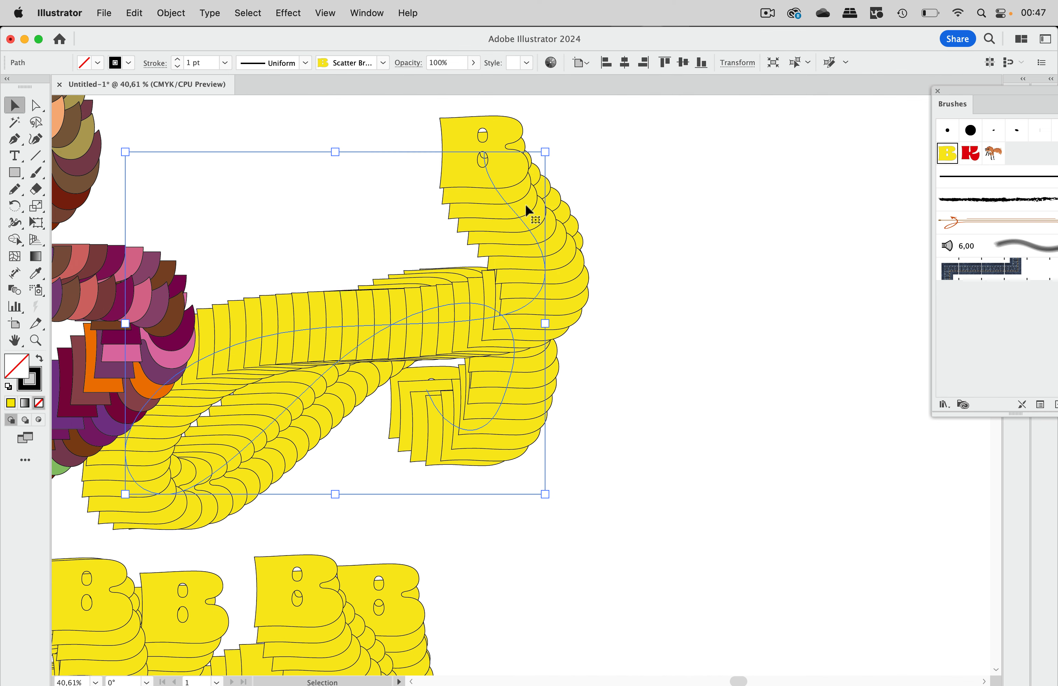
drag(519, 214, 624, 201)
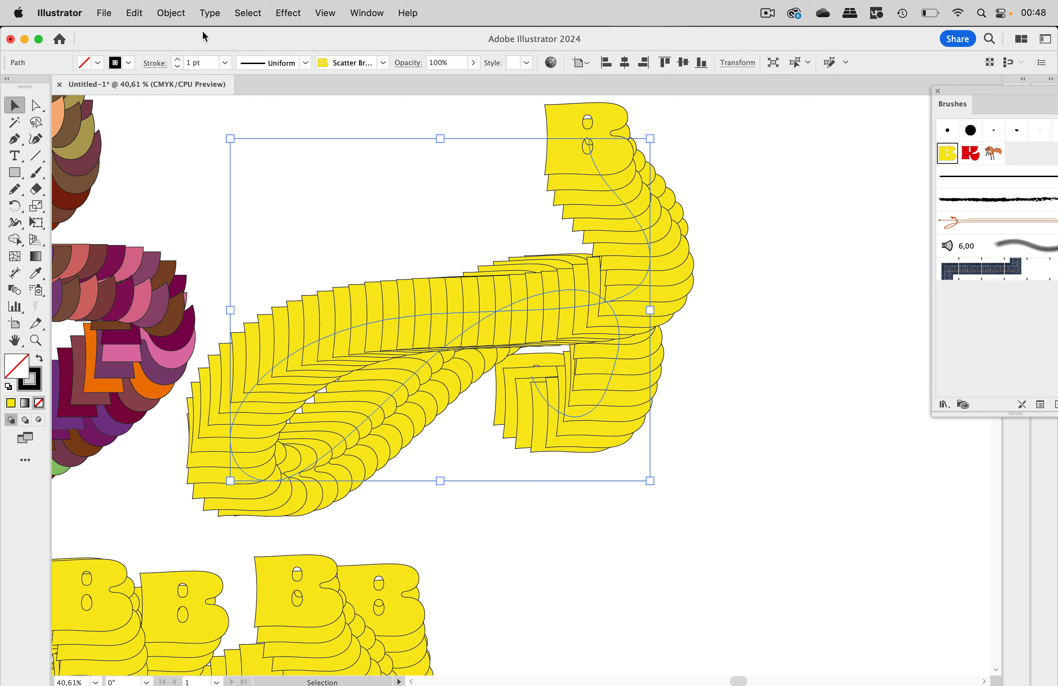
click(173, 11)
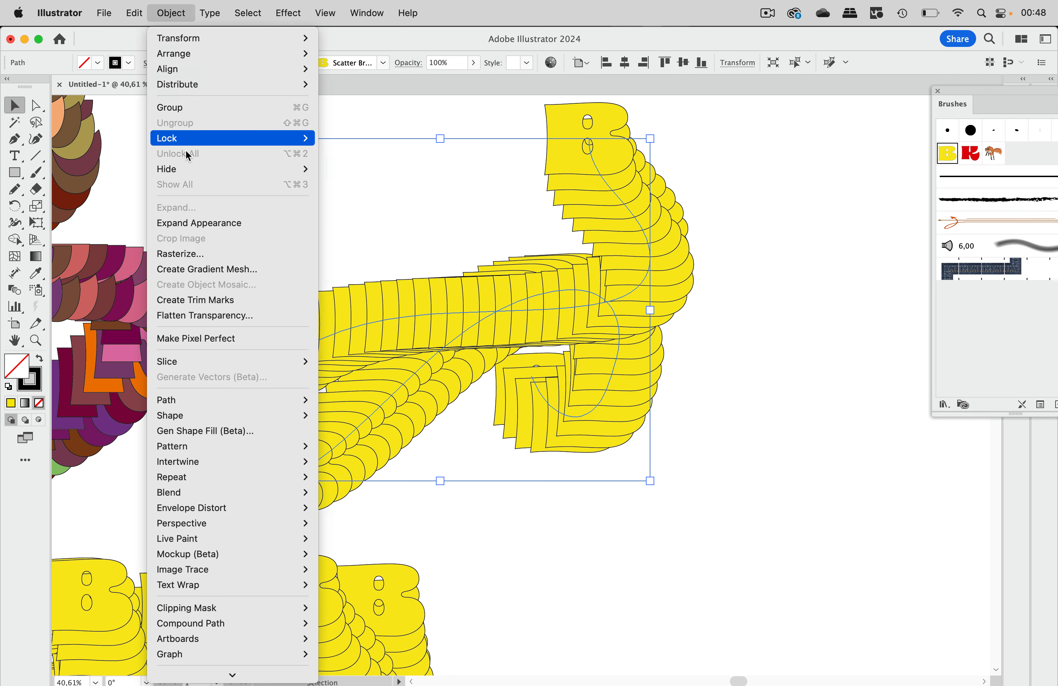
Step: Expand the B trail's appearance and combine the shapes into a compound path with Cmd+8
click(190, 222)
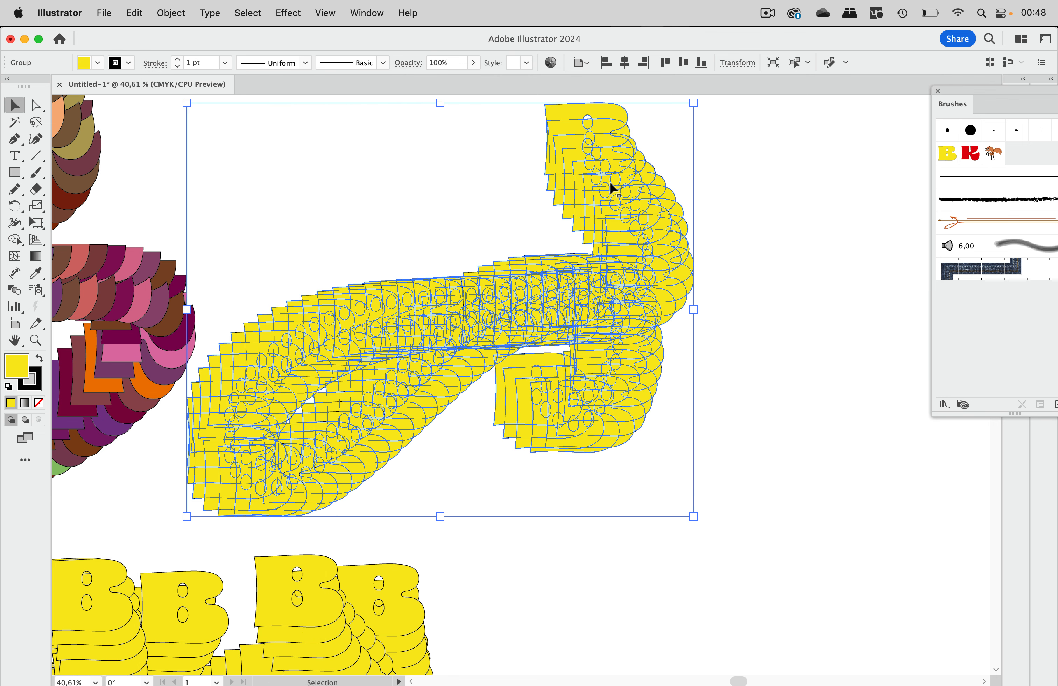
key(super)
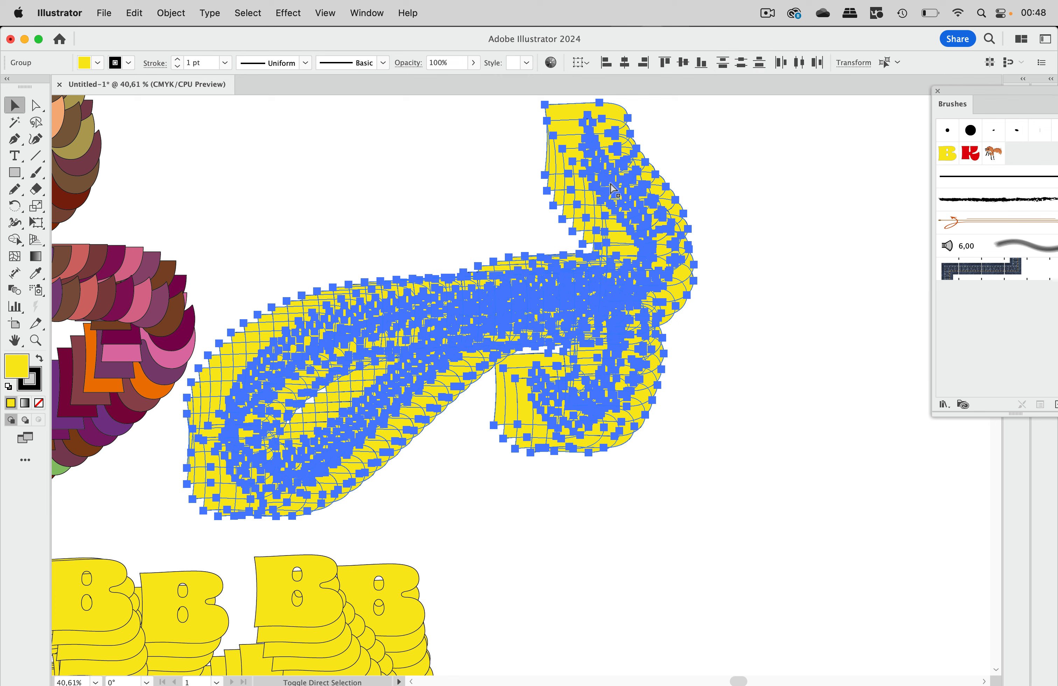
key(super+8)
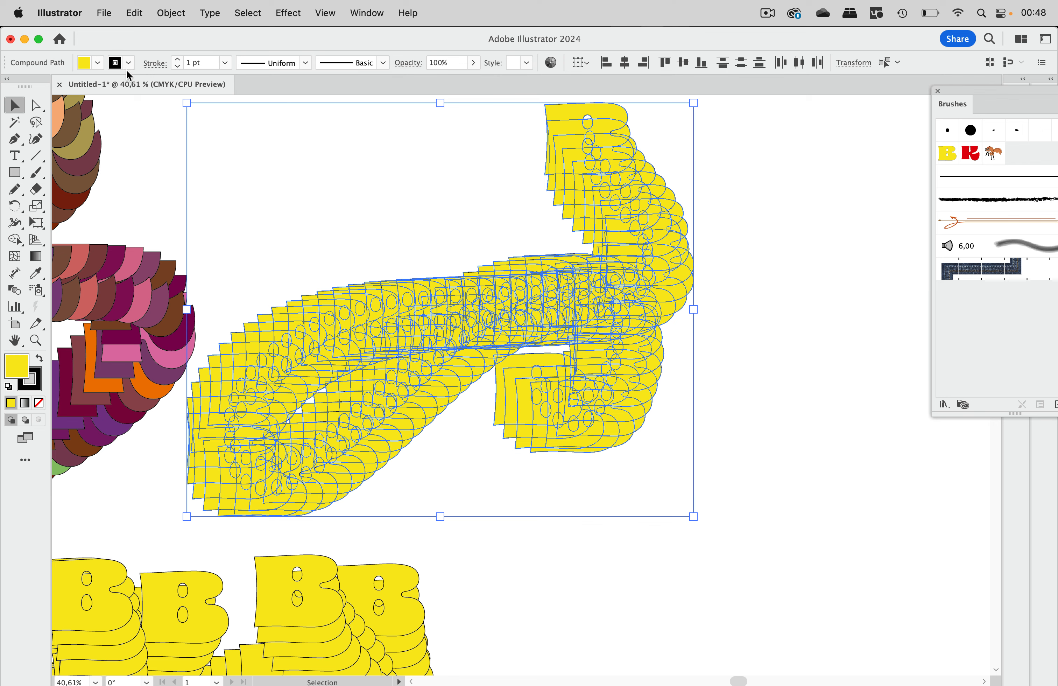
Step: Select the front B at the head of the expanded trail
click(388, 166)
click(610, 126)
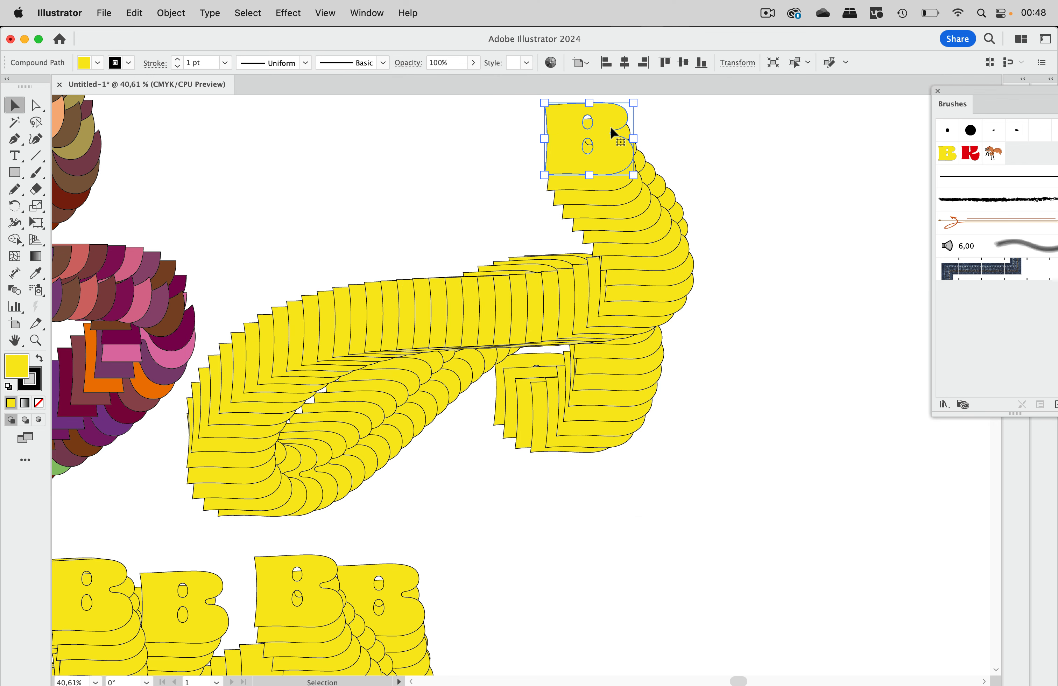
scroll(610, 183, up, 8)
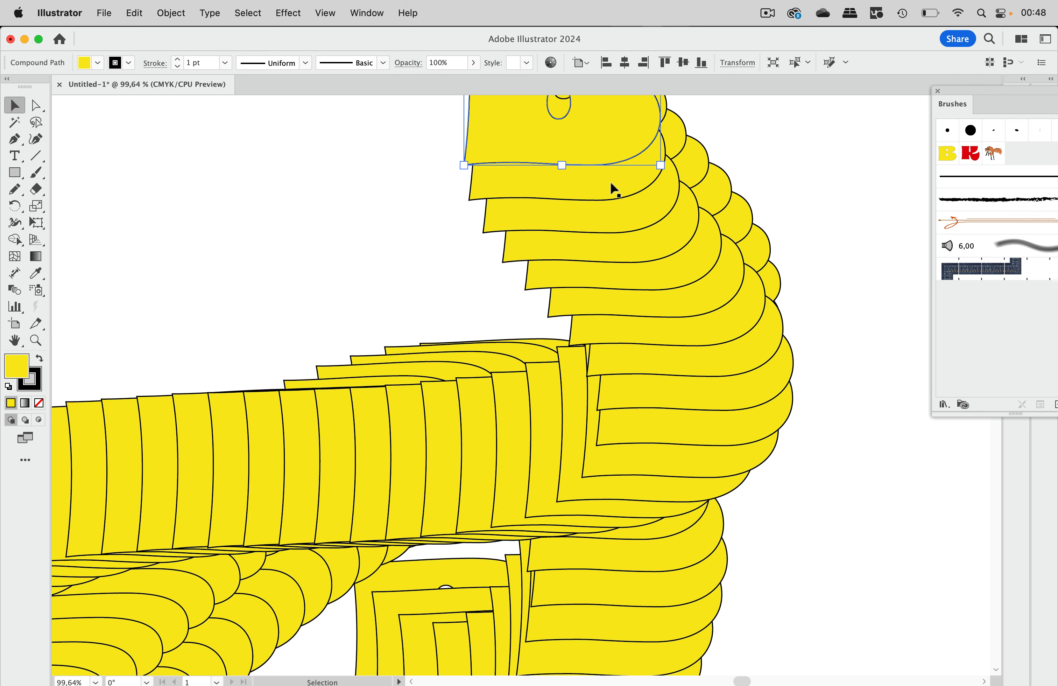
scroll(610, 183, up, 5)
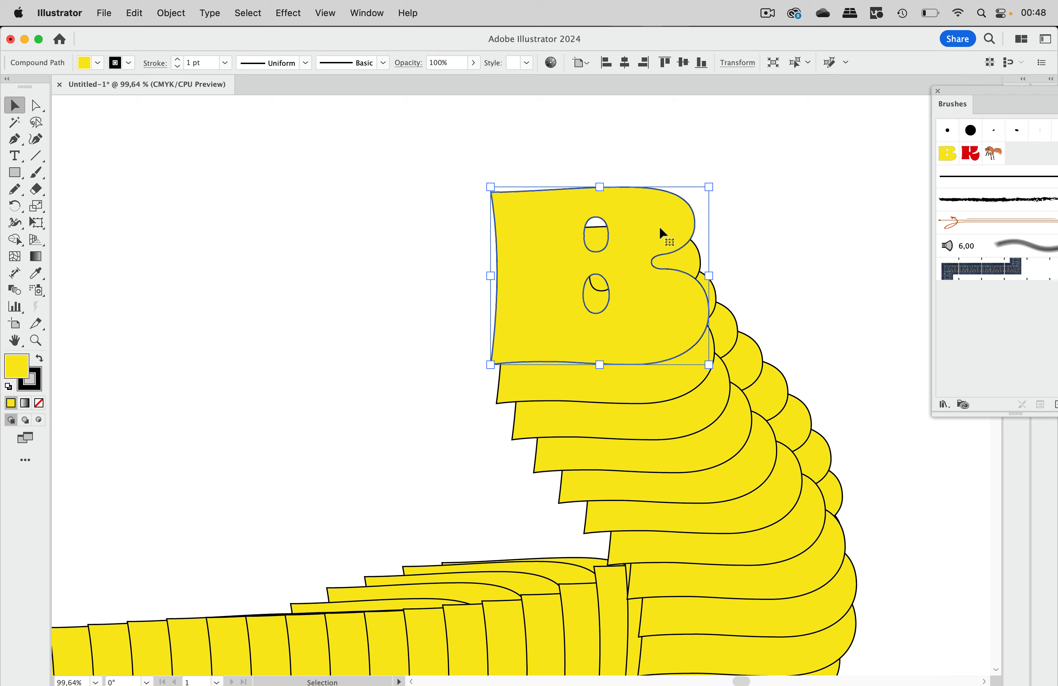
scroll(440, 189, down, 12)
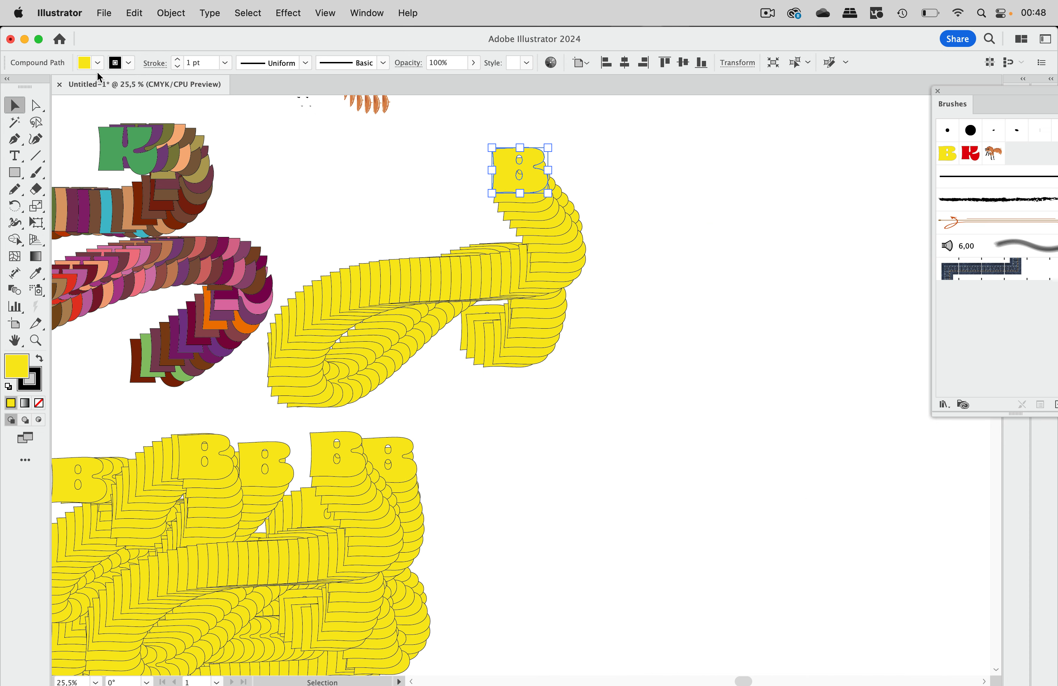
Step: Fill the front B with red from the Control bar swatches, then marquee-select the whole B trail
click(96, 63)
click(49, 114)
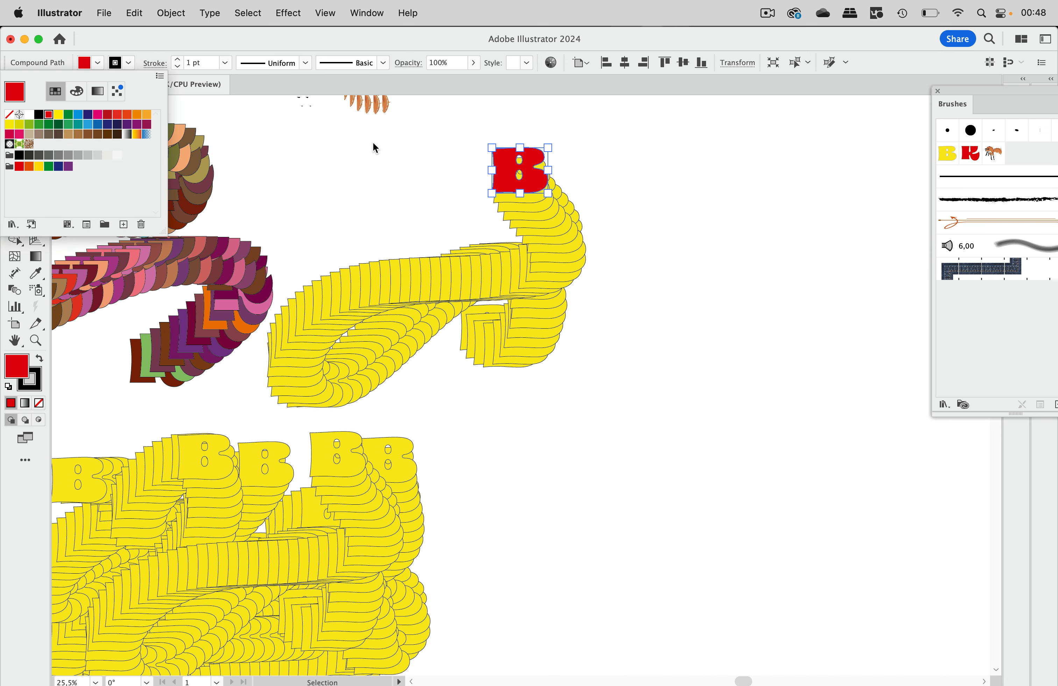
click(616, 144)
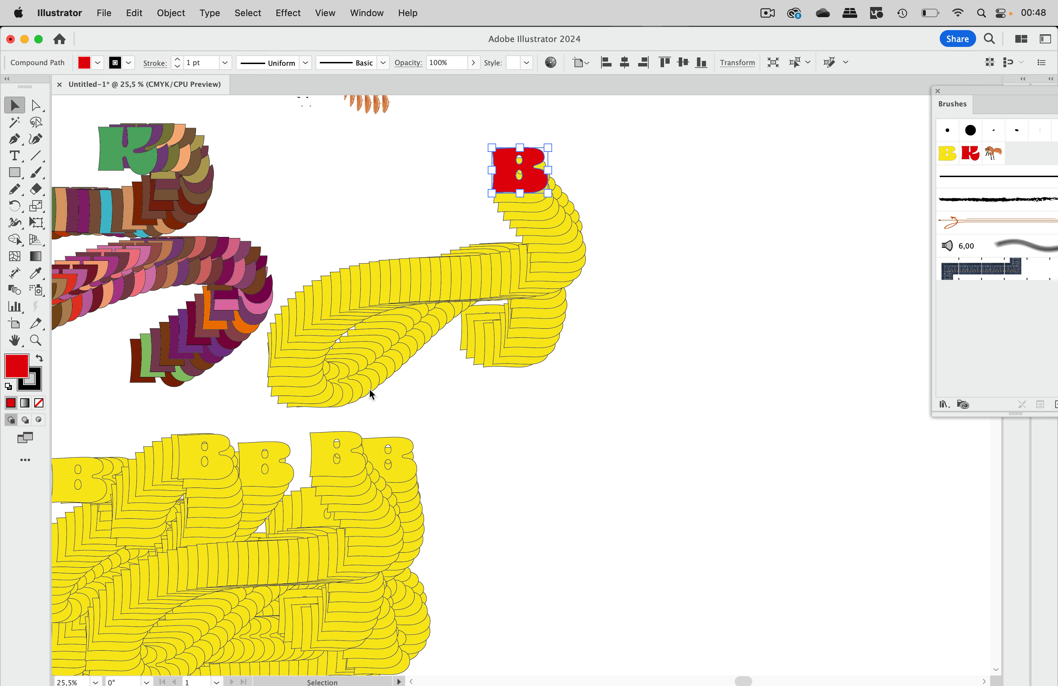
drag(617, 150, 301, 403)
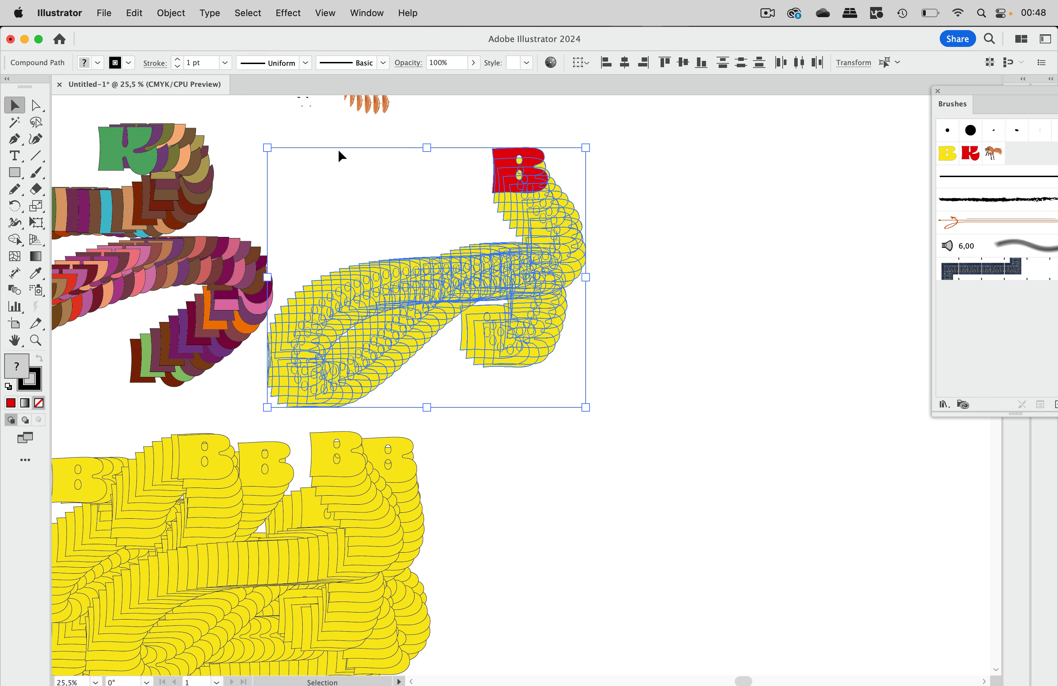
click(135, 13)
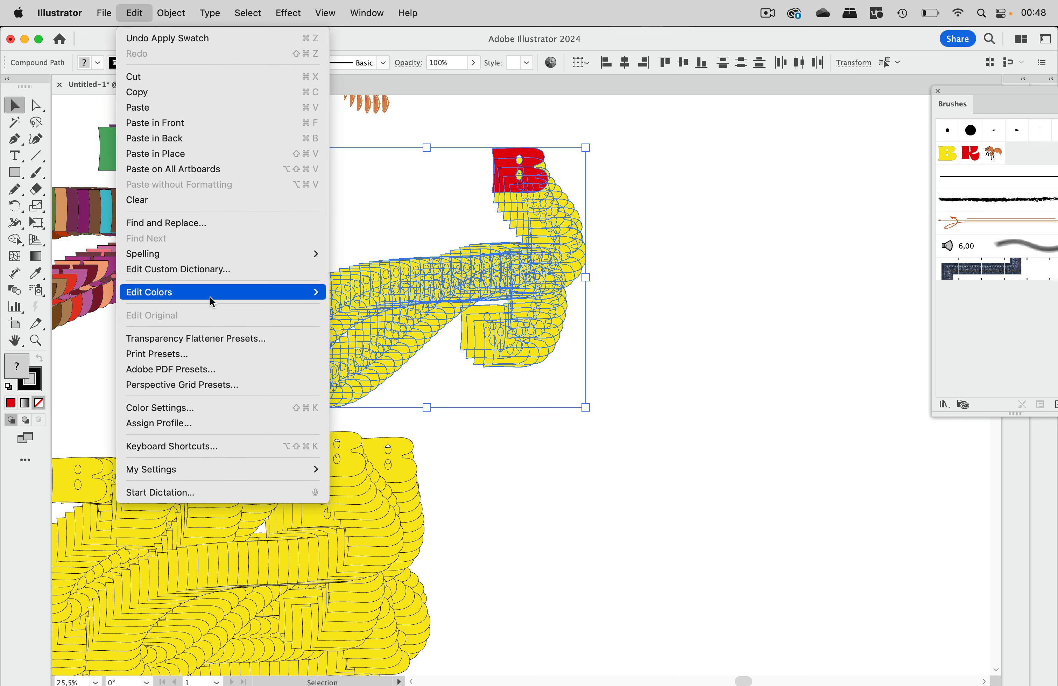
mouse_move(211, 299)
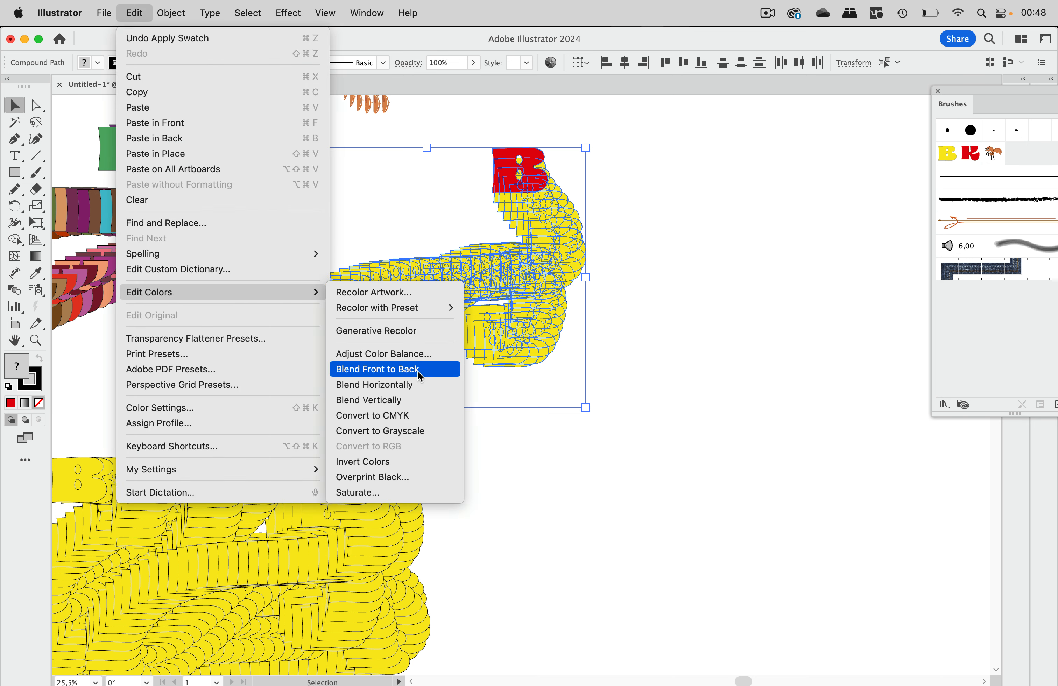
click(425, 375)
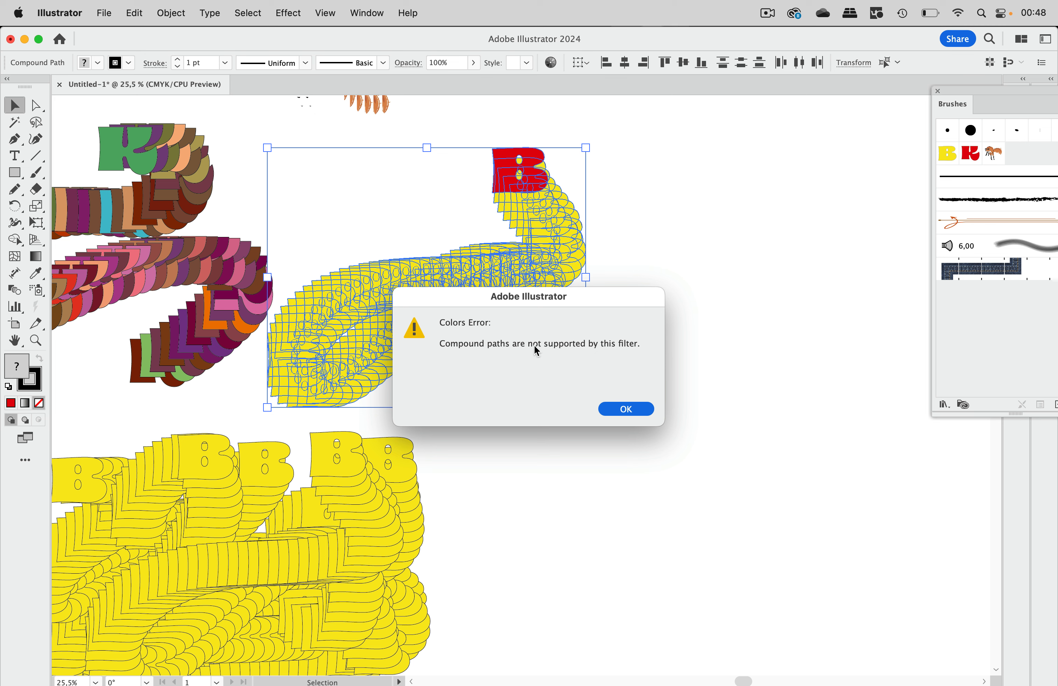
click(635, 409)
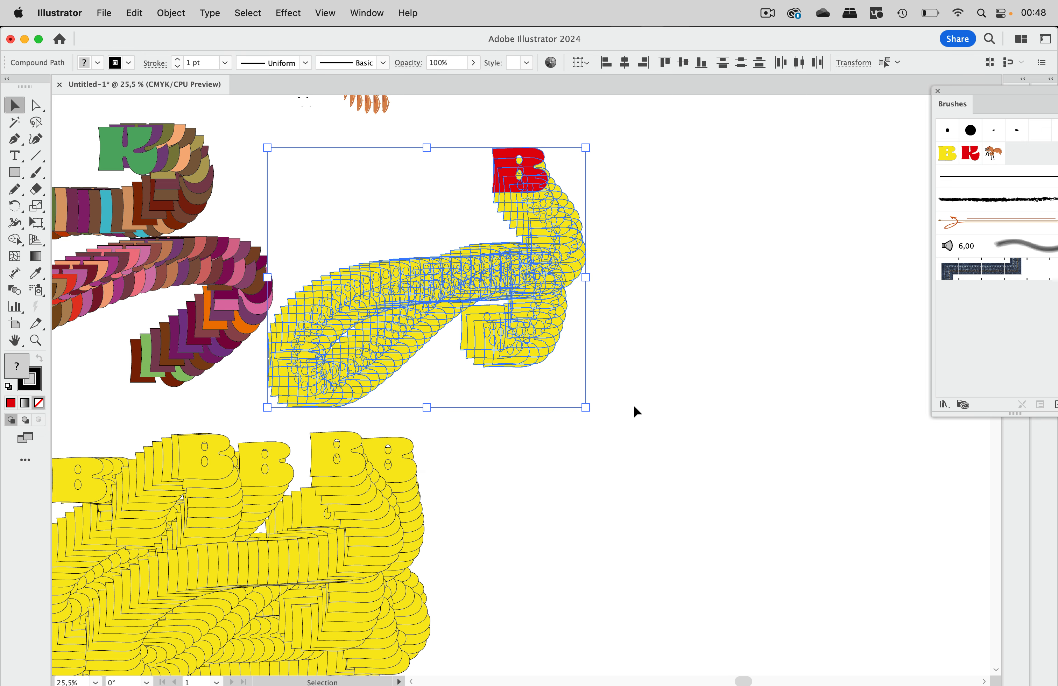